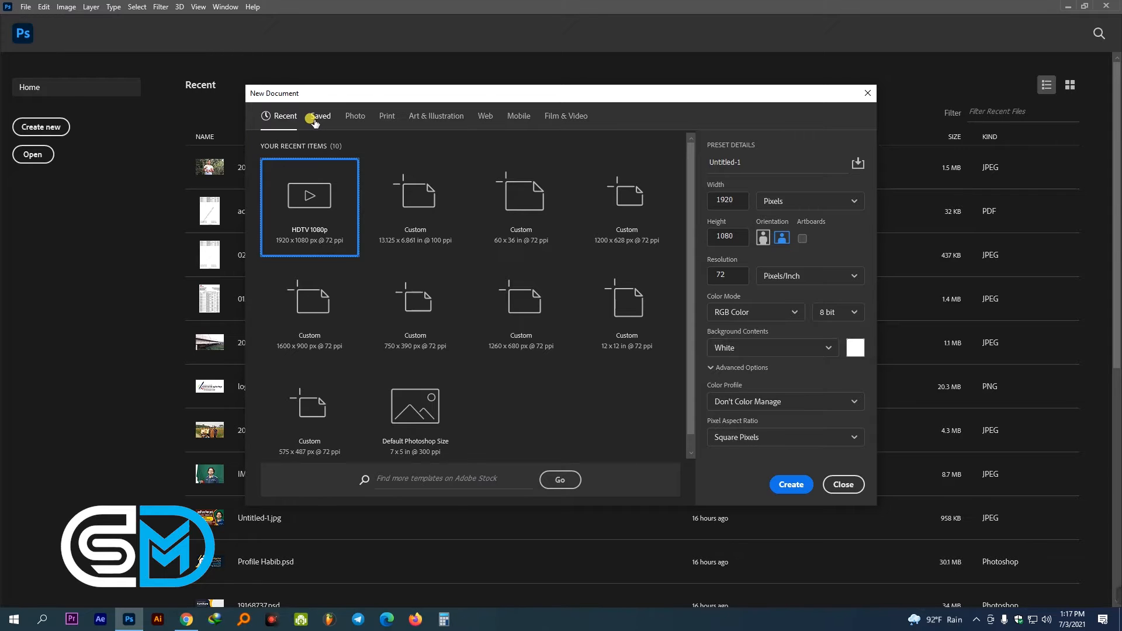
- Create a new 1920 x 1080 px document from the HDTV 1080p preset in the Film & Video category
left_click(357, 118)
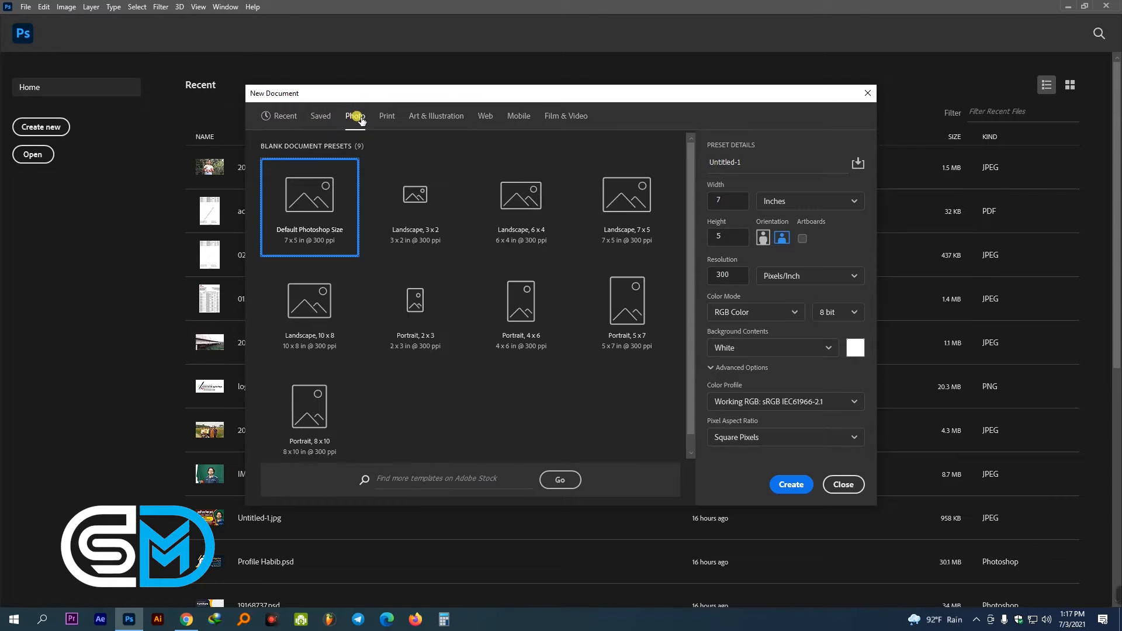
left_click(385, 117)
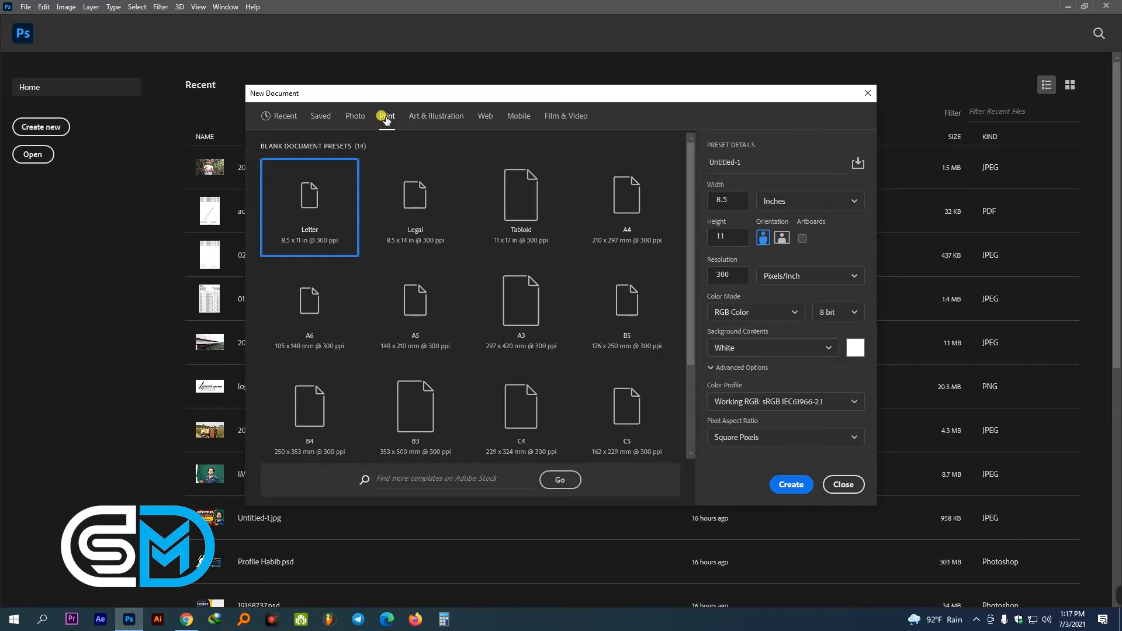
left_click(423, 118)
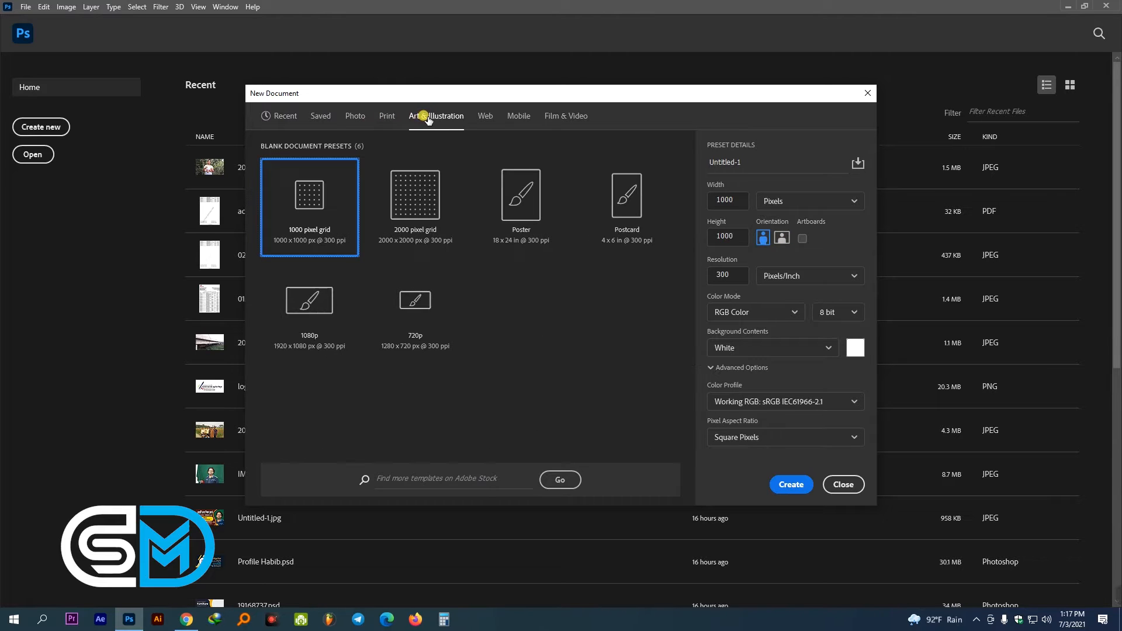
left_click(491, 118)
left_click(518, 116)
left_click(539, 116)
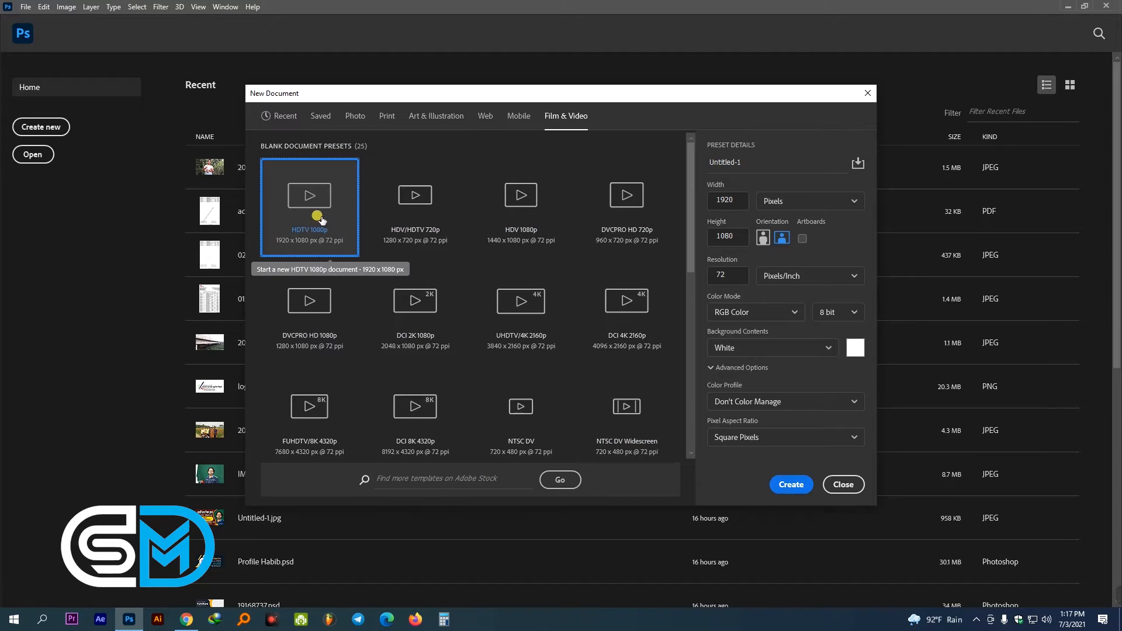
left_click(786, 483)
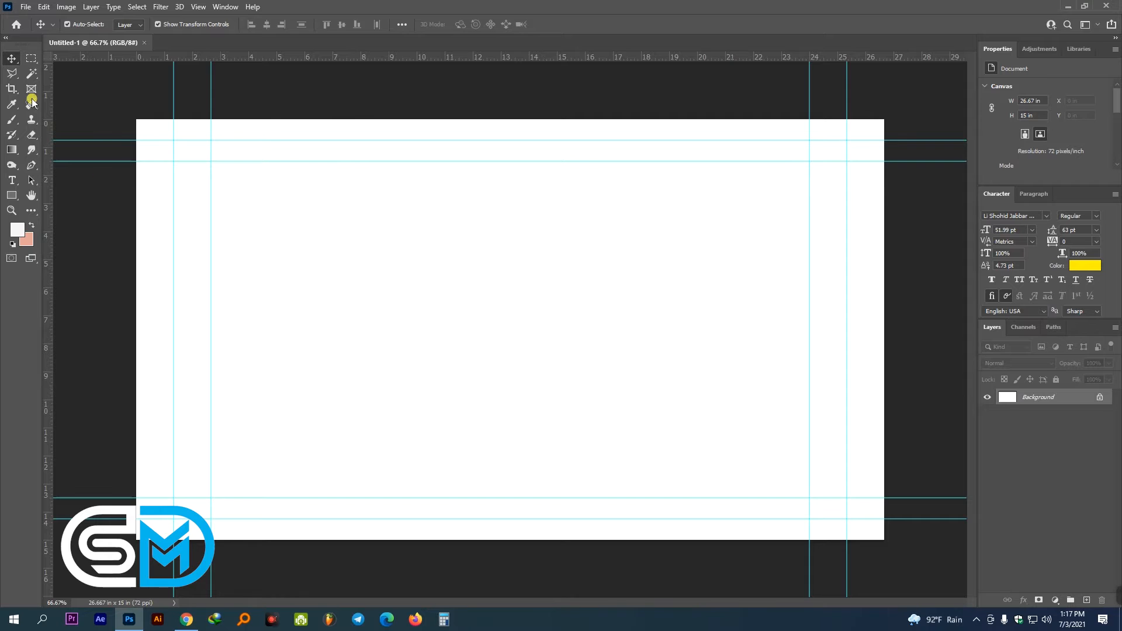
- Draw a circle about 1245 px in diameter with the Ellipse tool and move it partly past the canvas's left edge
left_click_drag(13, 196, 52, 225)
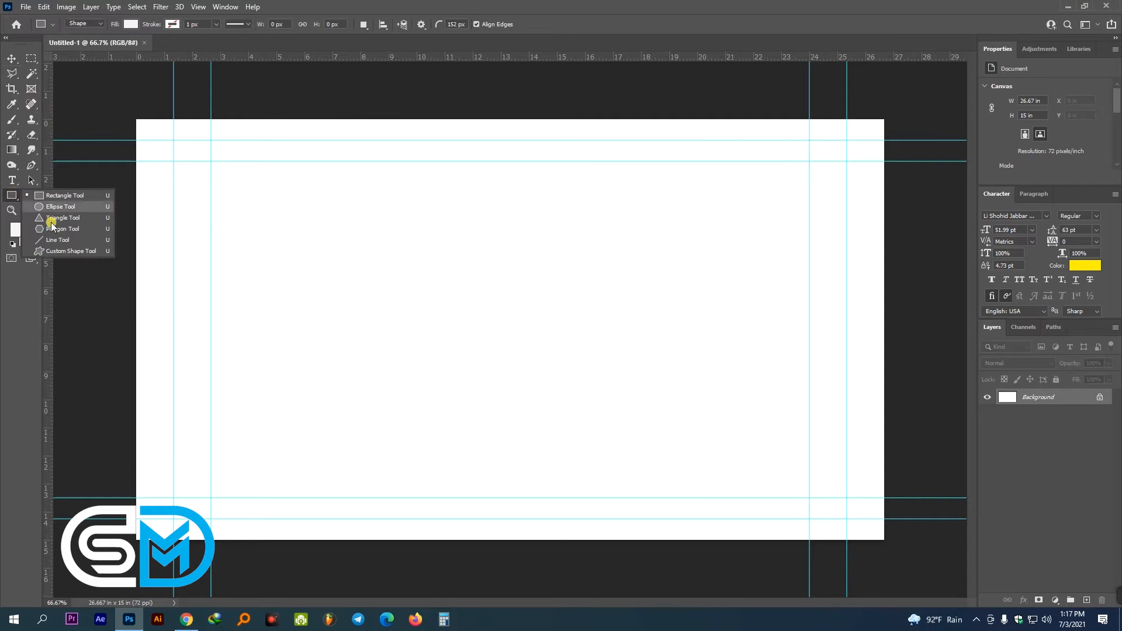
left_click(66, 206)
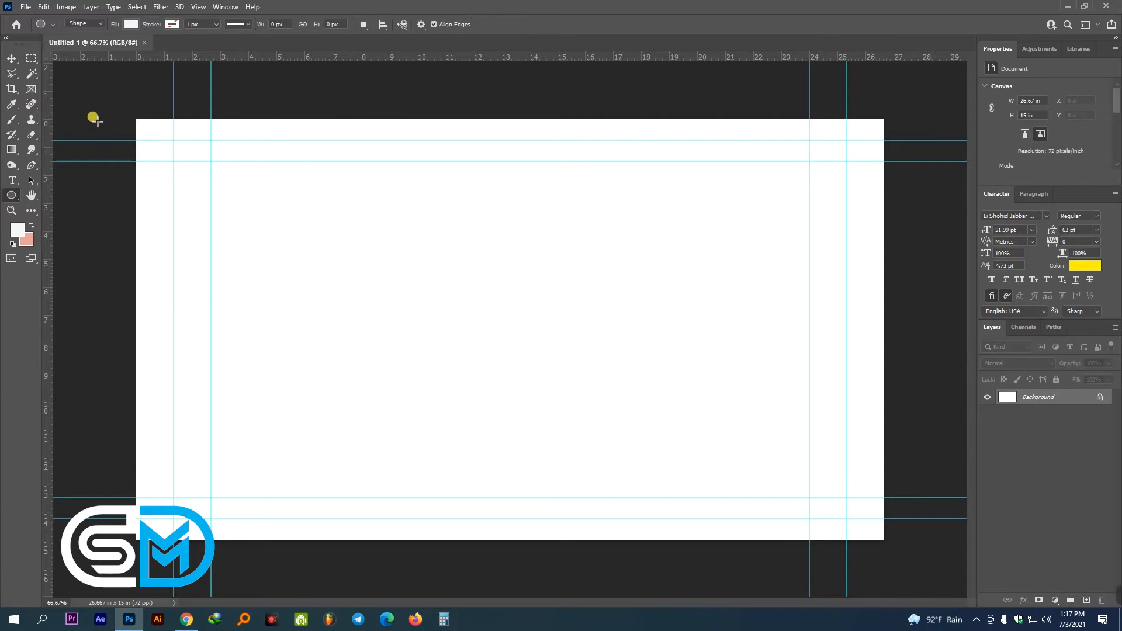
left_click_drag(94, 112, 578, 597)
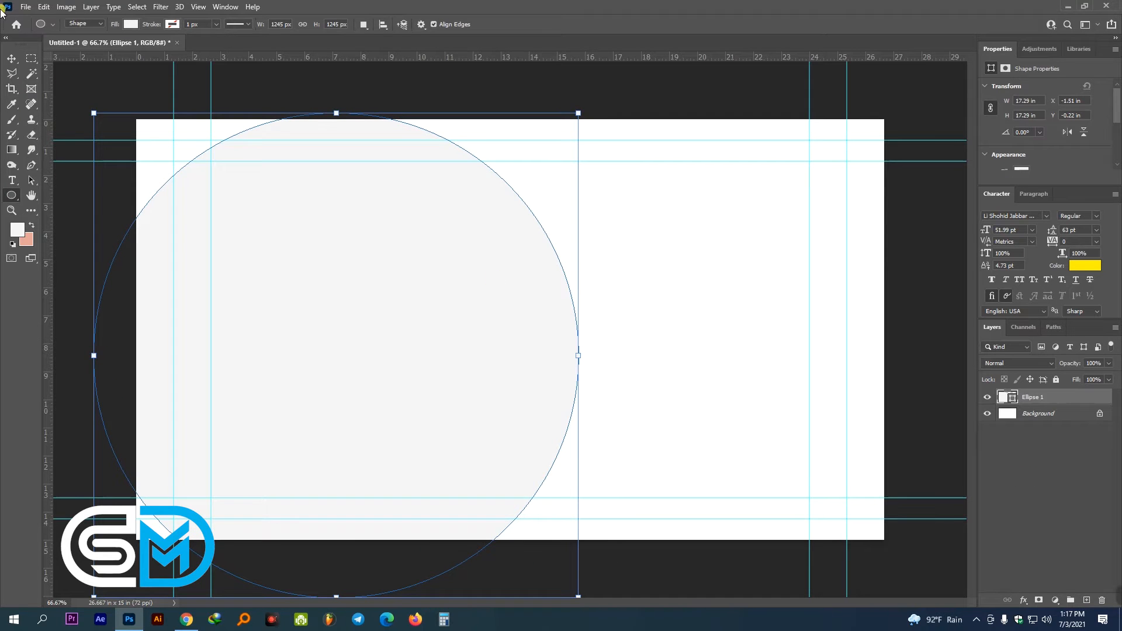
left_click(11, 59)
left_click_drag(349, 283, 243, 254)
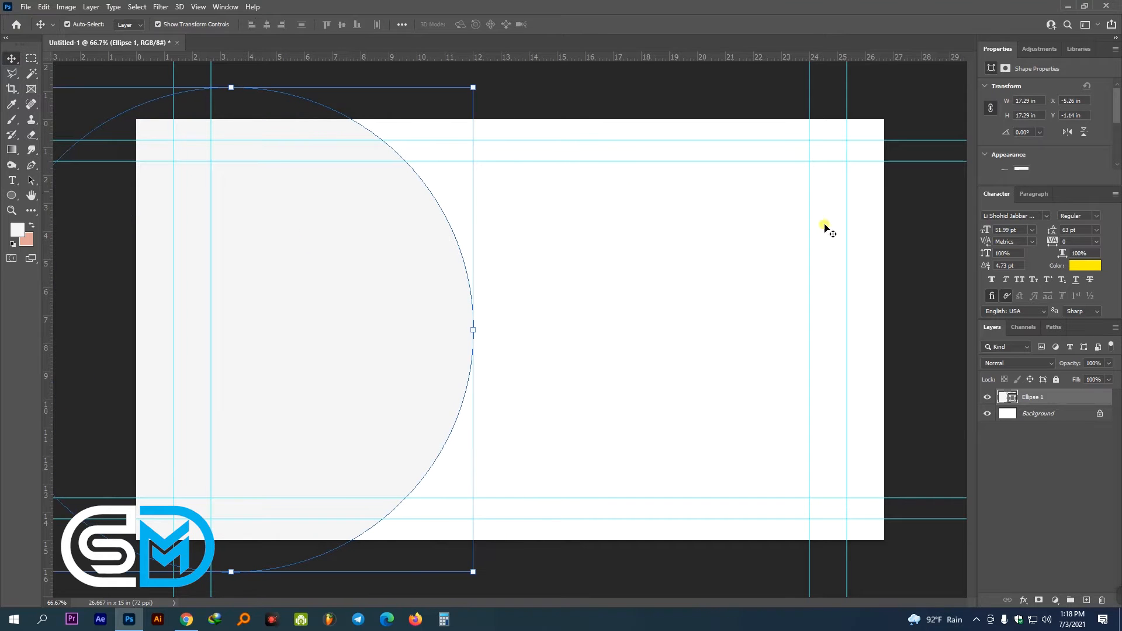
- Apply a Color Overlay to the circle with the CMYK values C 100, M 0, Y 0, K 0
left_click(1023, 600)
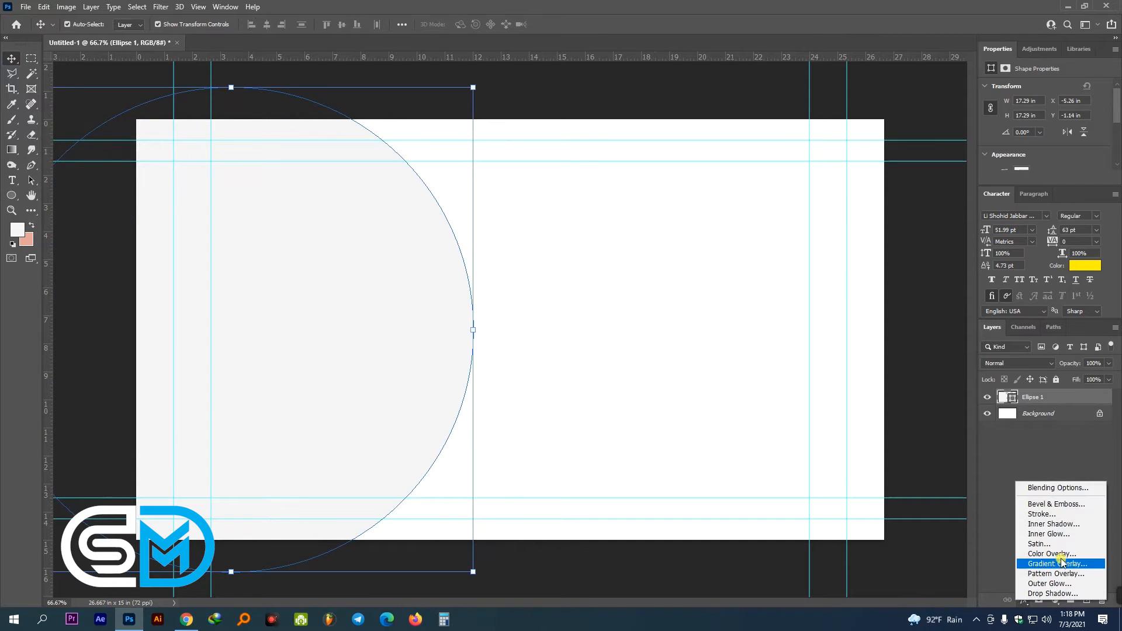
left_click(1052, 553)
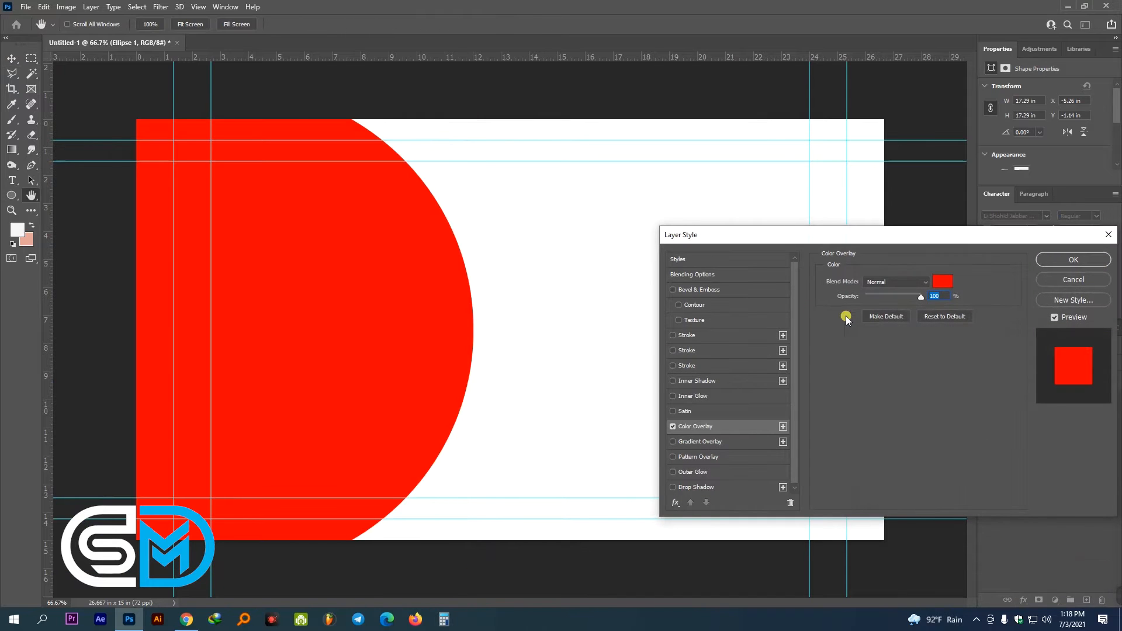
left_click(953, 281)
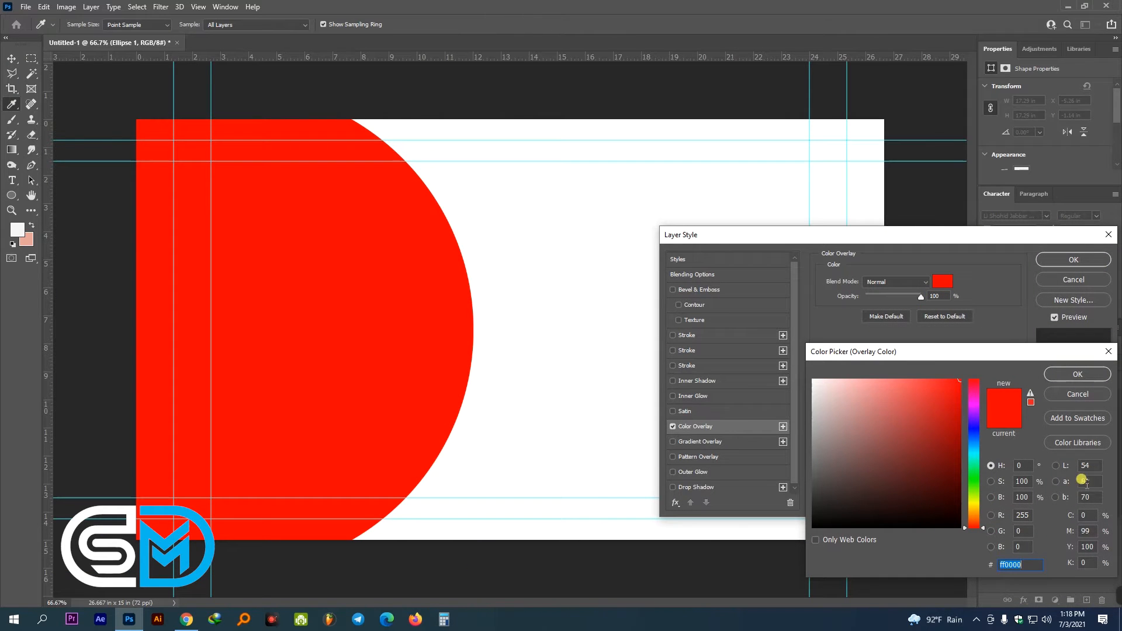
type("100")
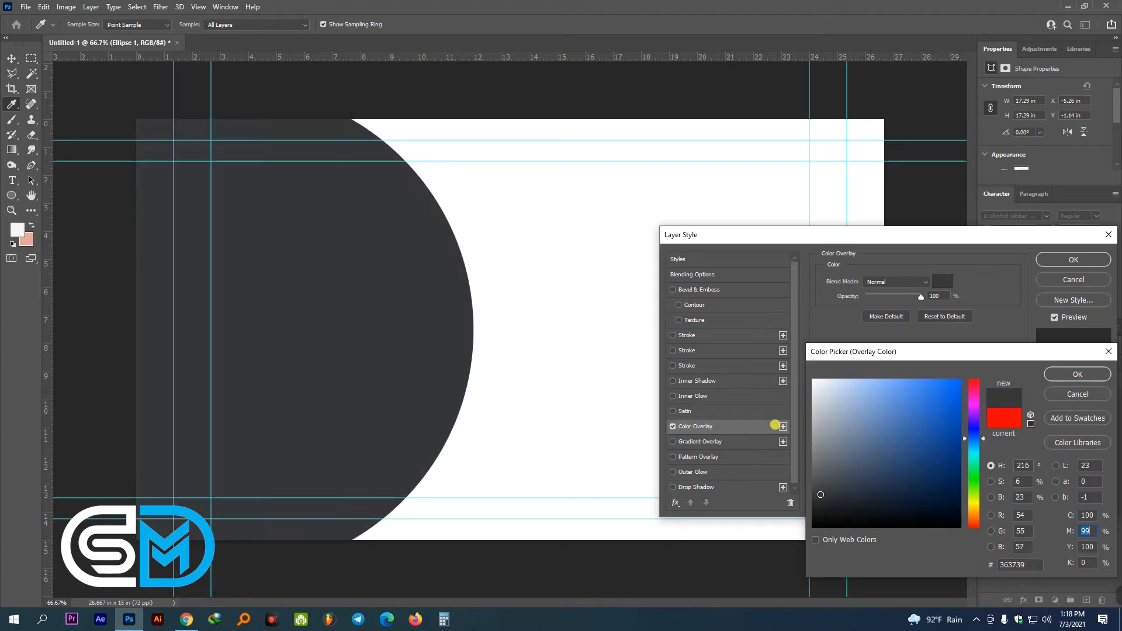
key("Tab")
type("0")
key("Tab")
type("0")
key("Tab")
type("0")
key("Return")
key("Return")
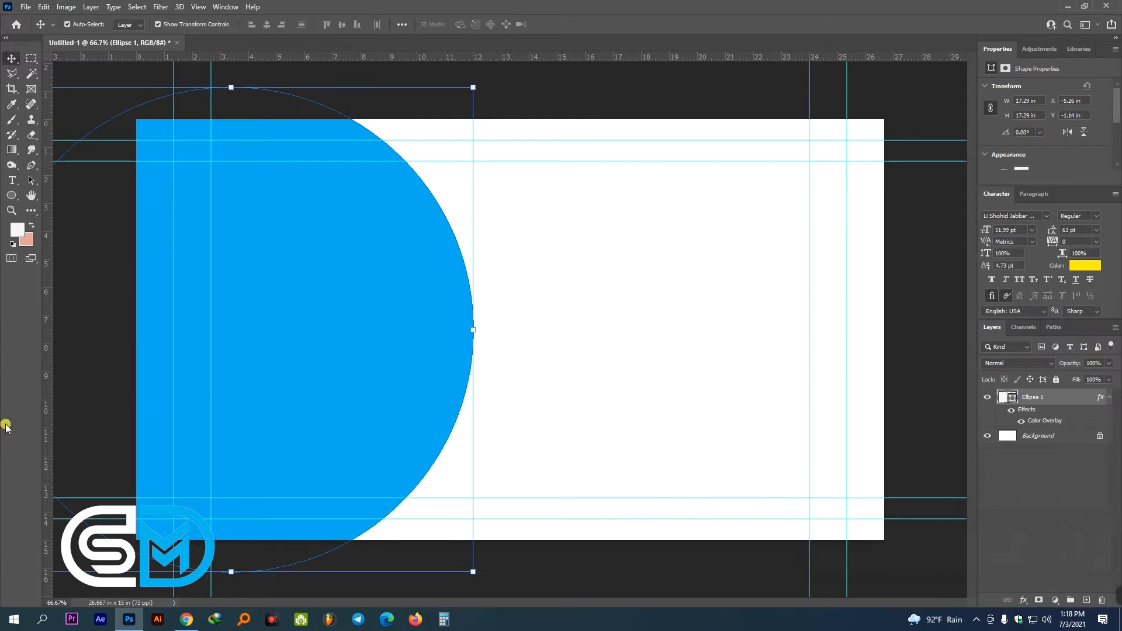
- Duplicate the blue circle, offset the copy further left, and set the copy's Color Overlay to white sampled from the canvas
left_click_drag(356, 313, 279, 334)
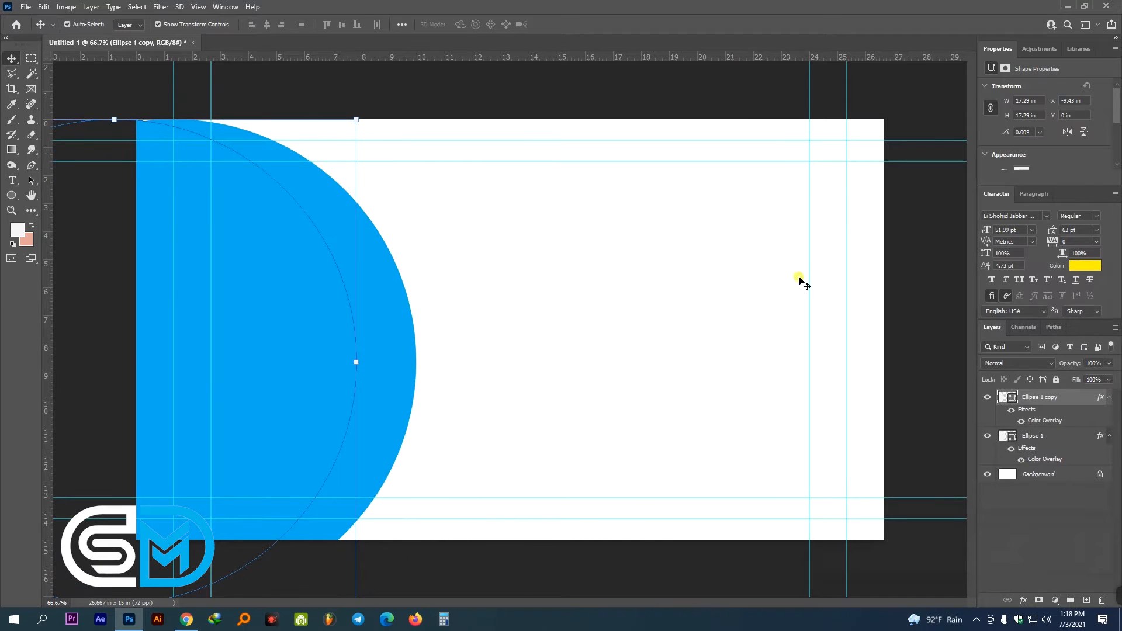
left_click(1024, 600)
left_click(1043, 545)
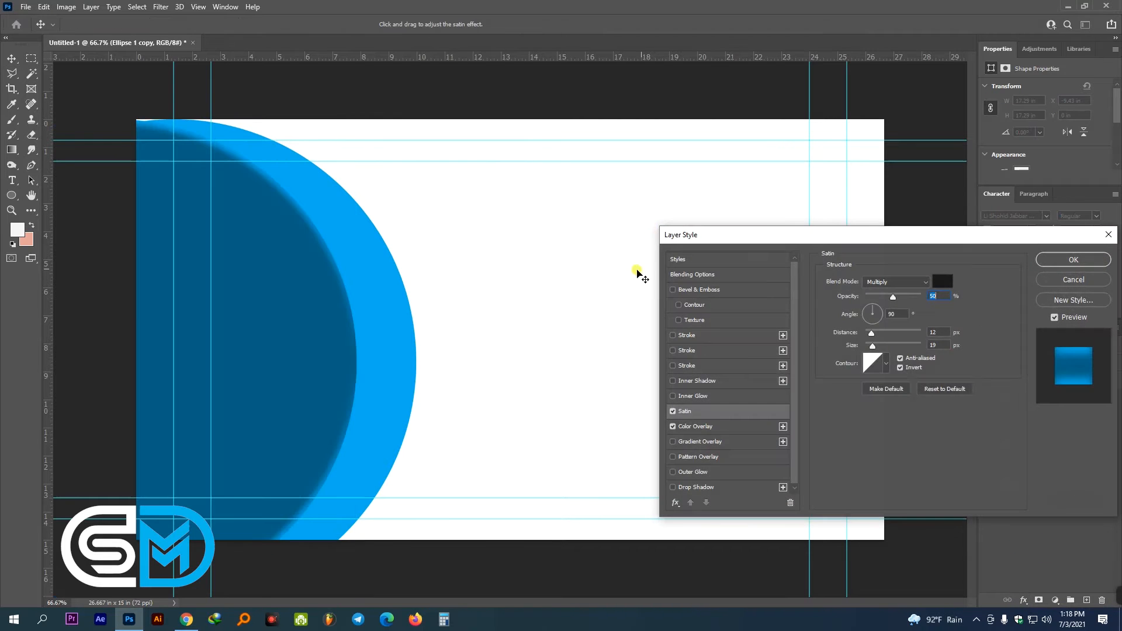
left_click(675, 411)
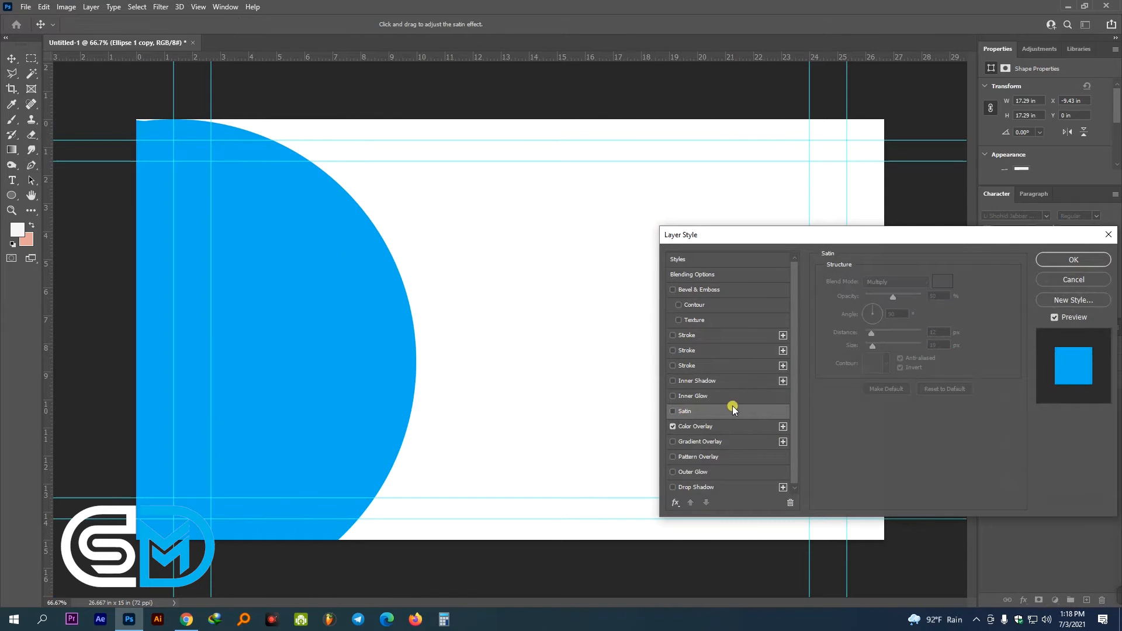
left_click(720, 426)
left_click(942, 281)
left_click(491, 239)
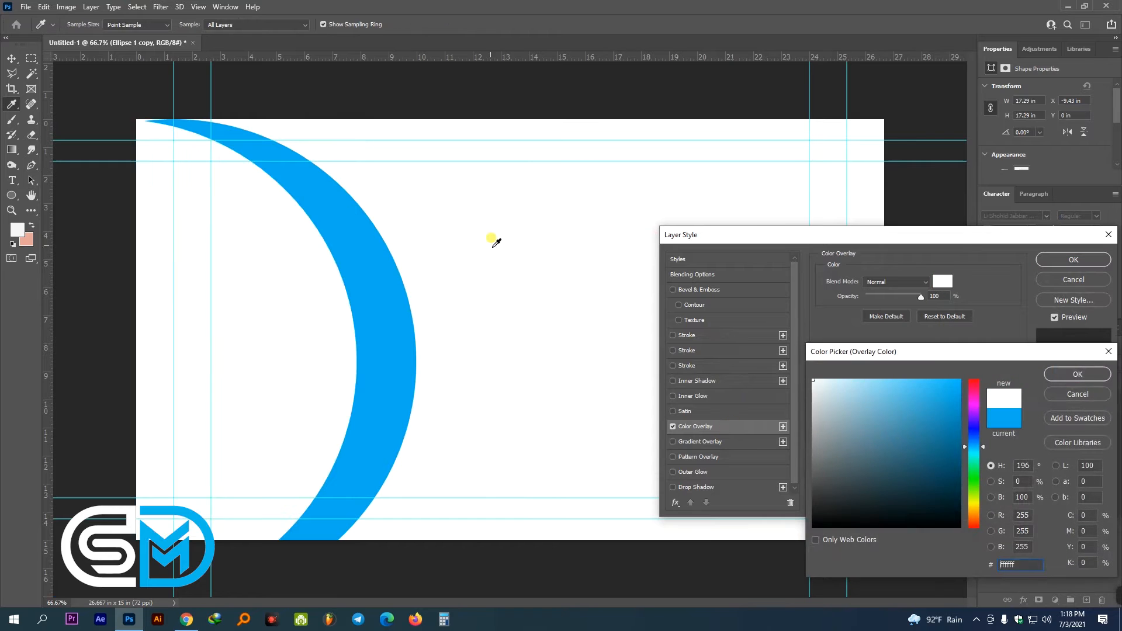
key("Return")
key("Return")
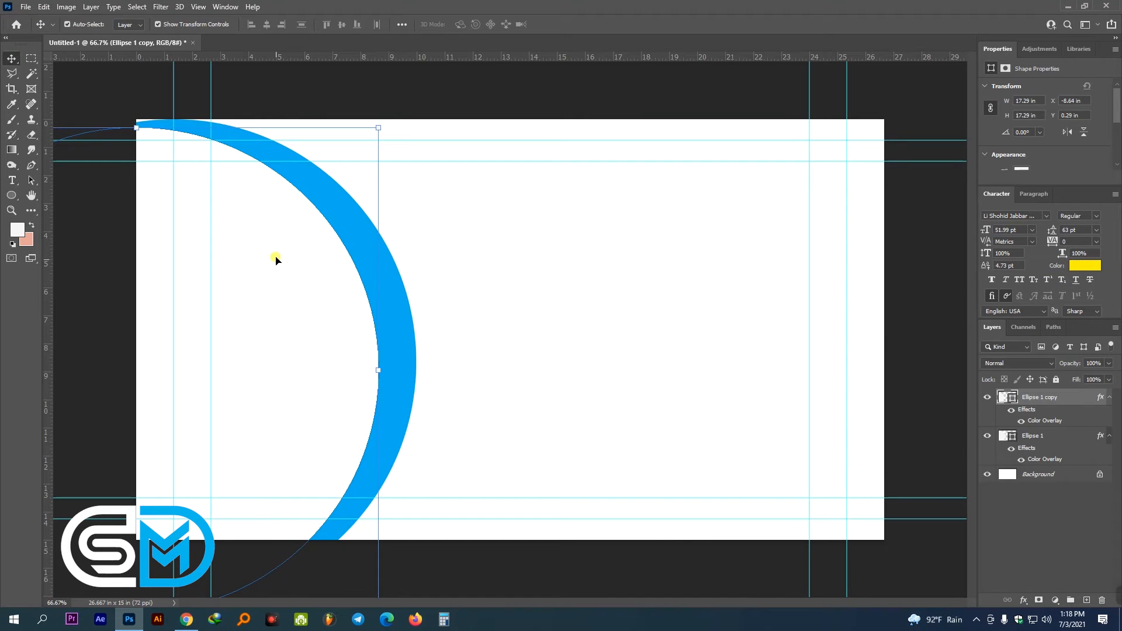
- Scale the white circle down proportionally to about 93.4% and shift it slightly above the canvas's upper edge
left_click_drag(237, 196, 239, 185)
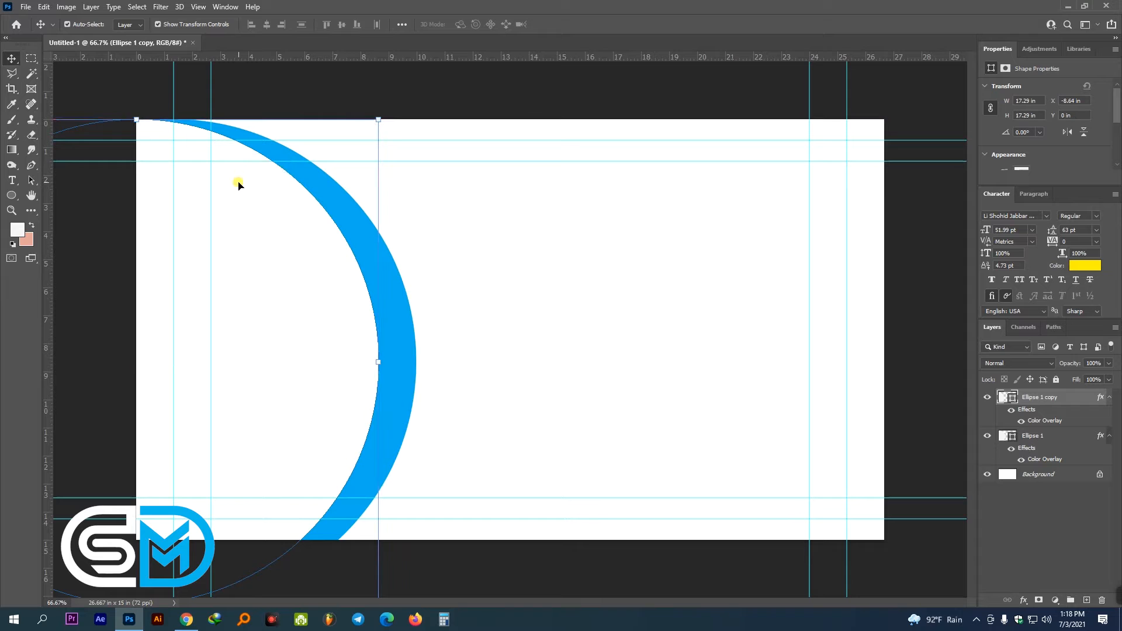
key("ctrl+minus")
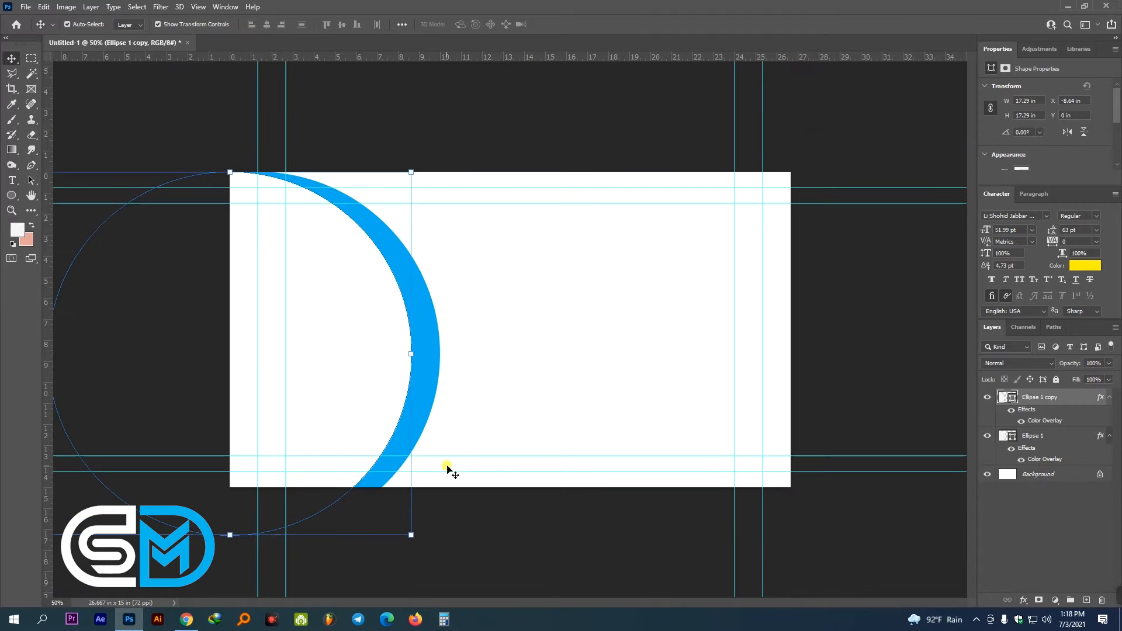
left_click_drag(408, 536, 387, 509)
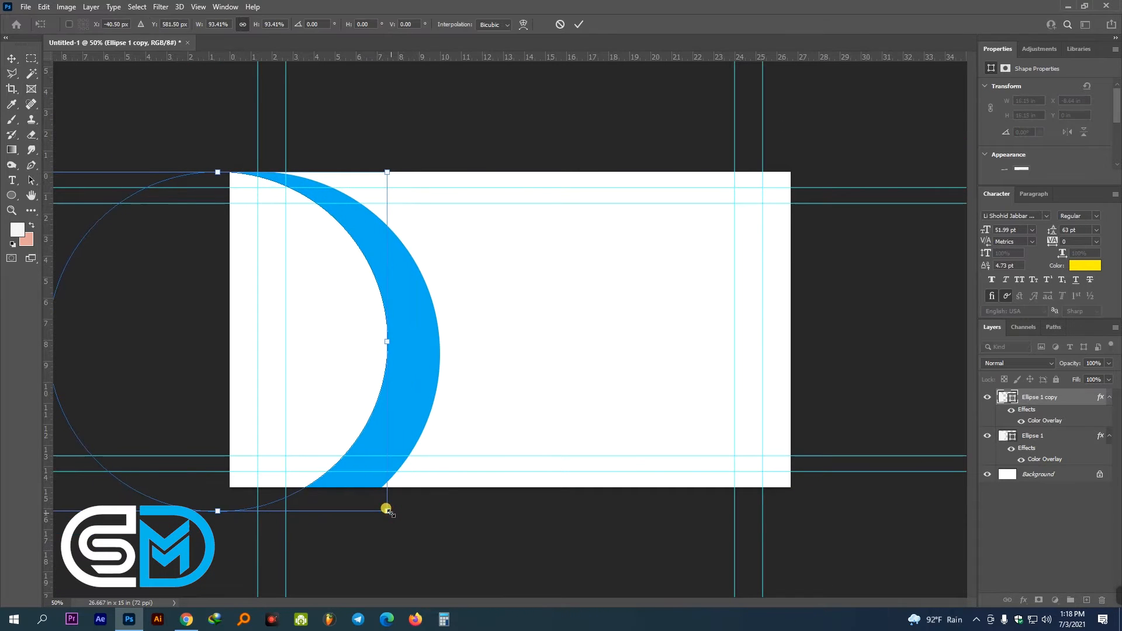
key("Return")
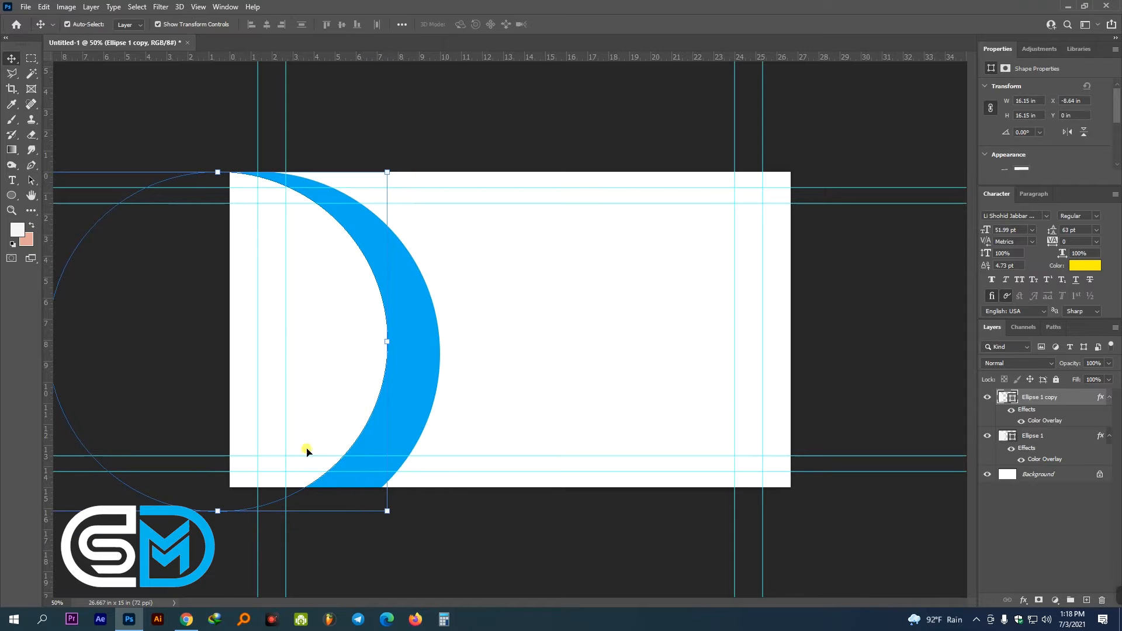
left_click_drag(283, 317, 282, 307)
- Enlarge the blue circle to about 102% and move the white circle right to narrow the blue crescent
left_click(414, 314)
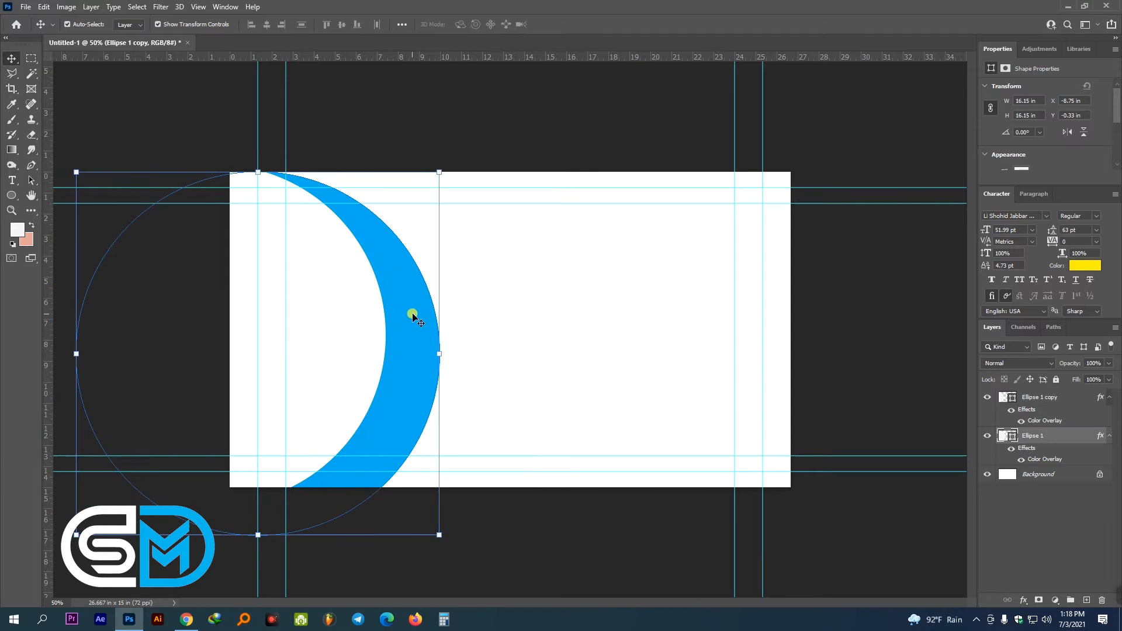
left_click_drag(254, 162, 251, 157)
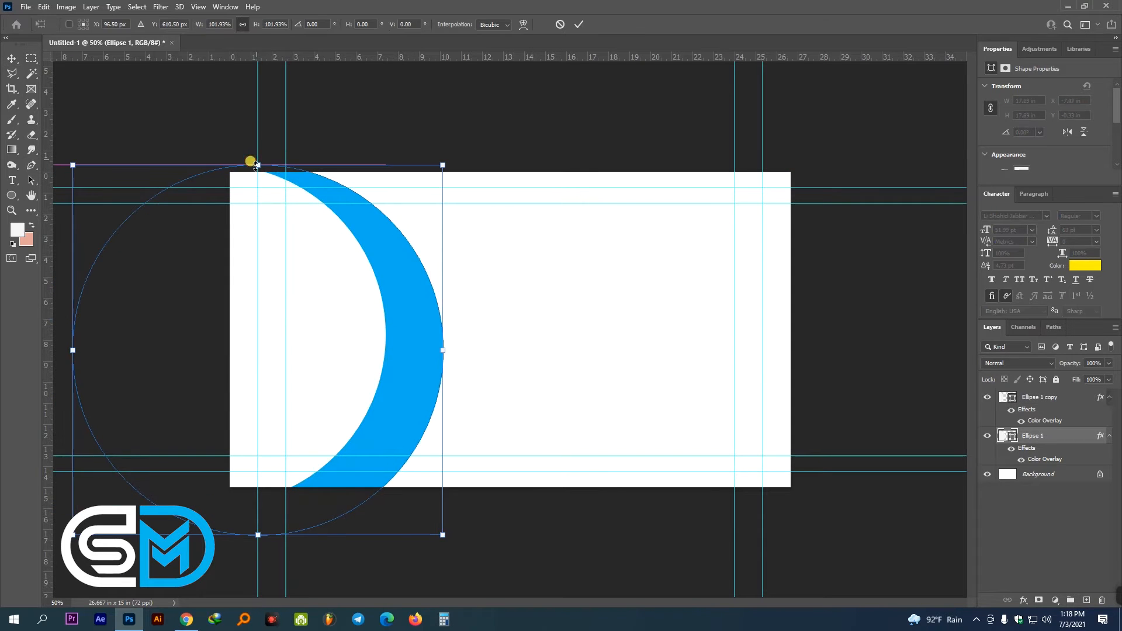
left_click_drag(331, 328, 352, 326)
left_click(550, 308)
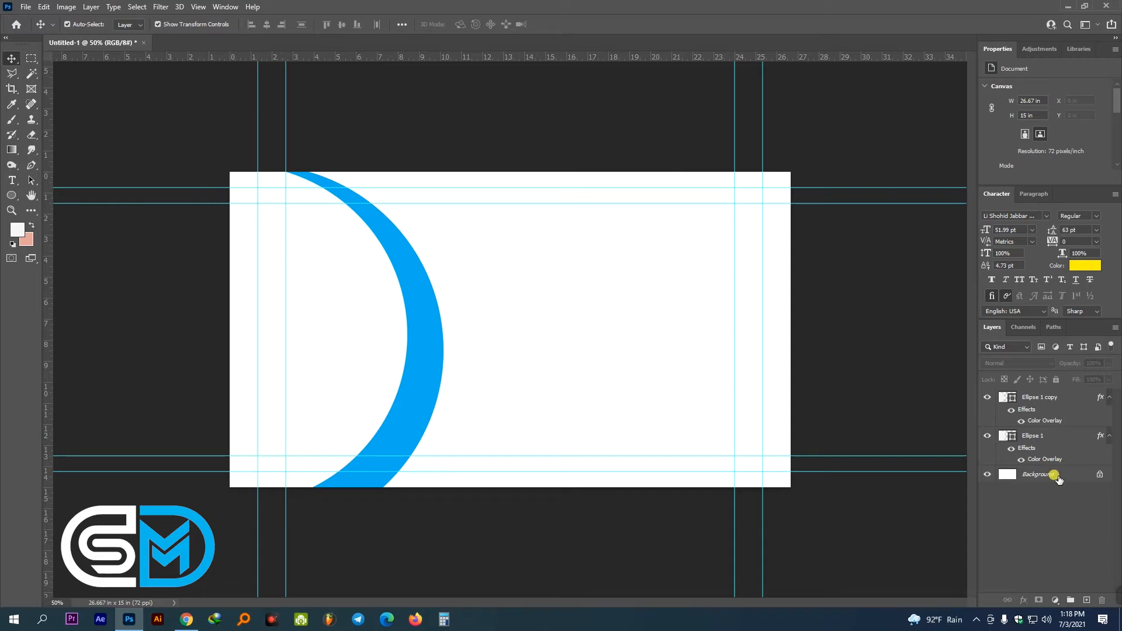
- Convert the Background into a regular layer and give it a dark blue Color Overlay, #036c8f
double_click(1040, 475)
key("Return")
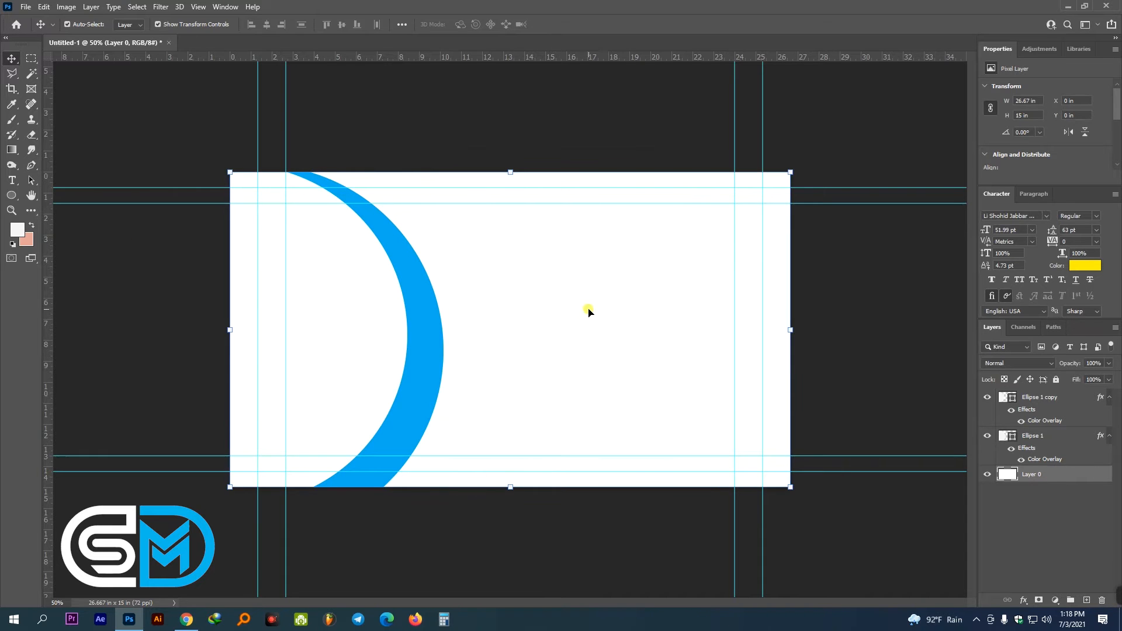
left_click(1023, 600)
left_click(1068, 553)
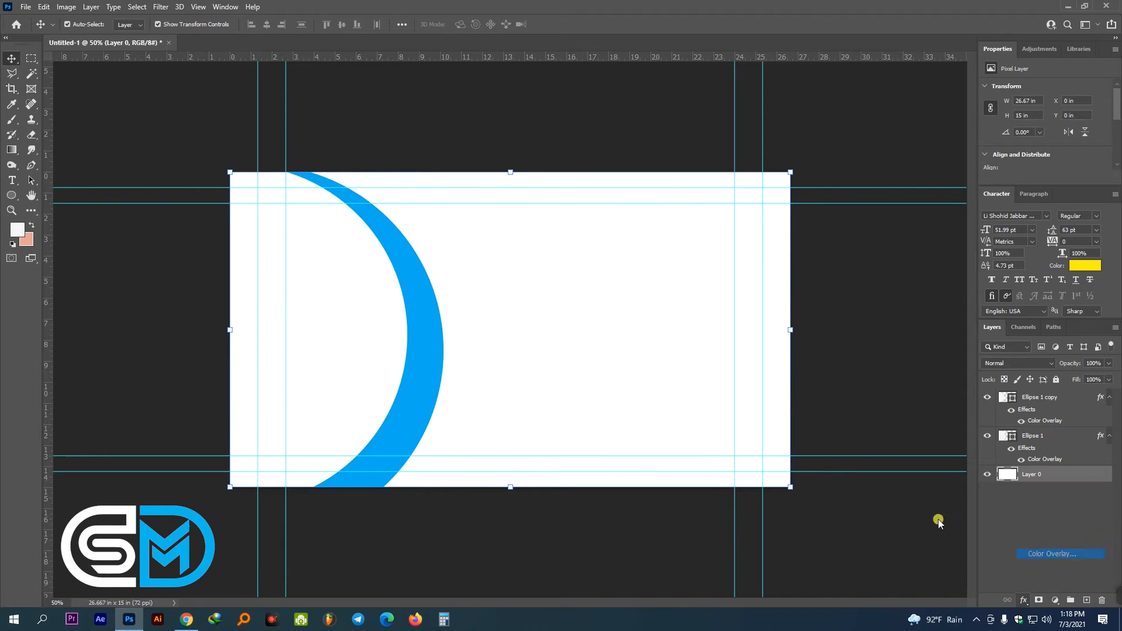
left_click(942, 282)
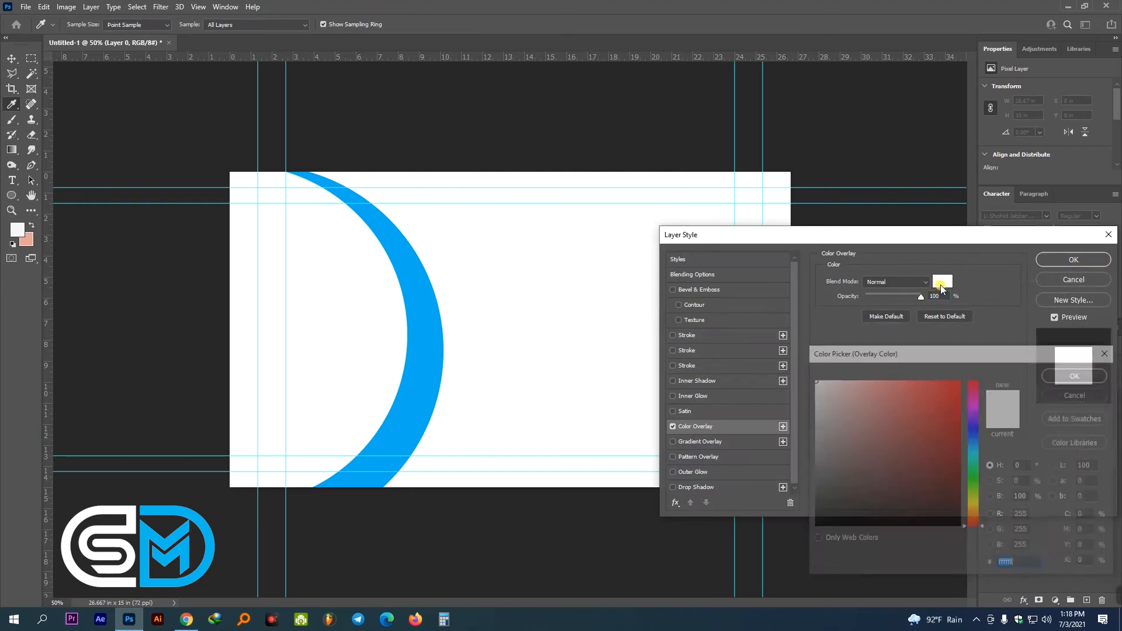
left_click(978, 448)
left_click_drag(956, 462, 959, 441)
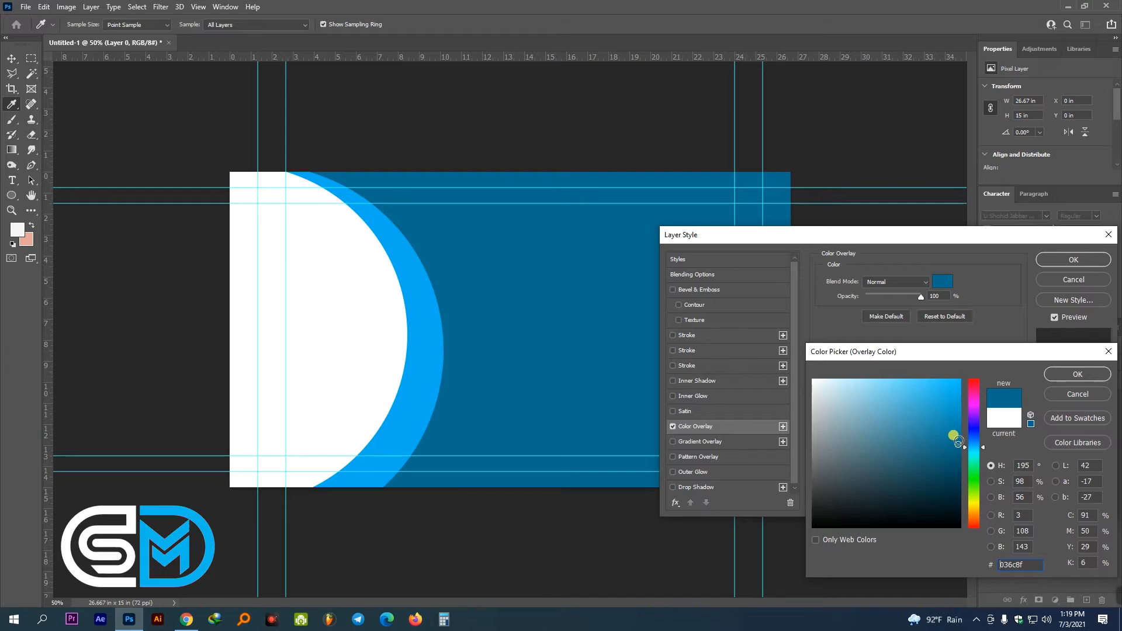
key("Return")
key("Return")
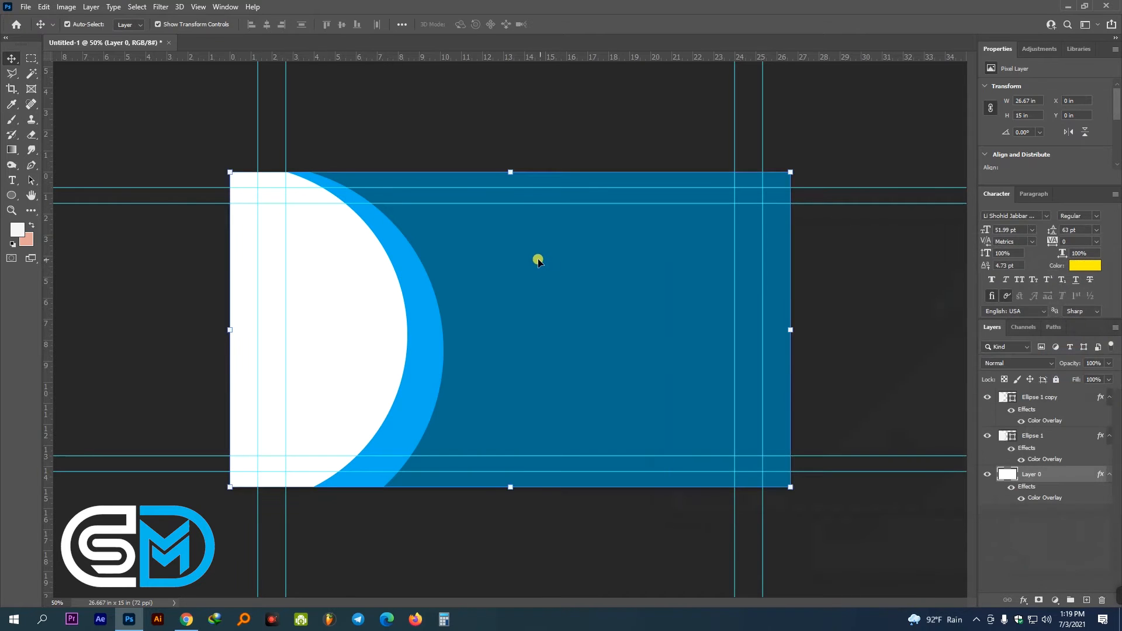
left_click(372, 263)
left_click(531, 264)
- Switch to Chrome, search Facebook for the account owner's first name, and open the owner's own profile
left_click(186, 619)
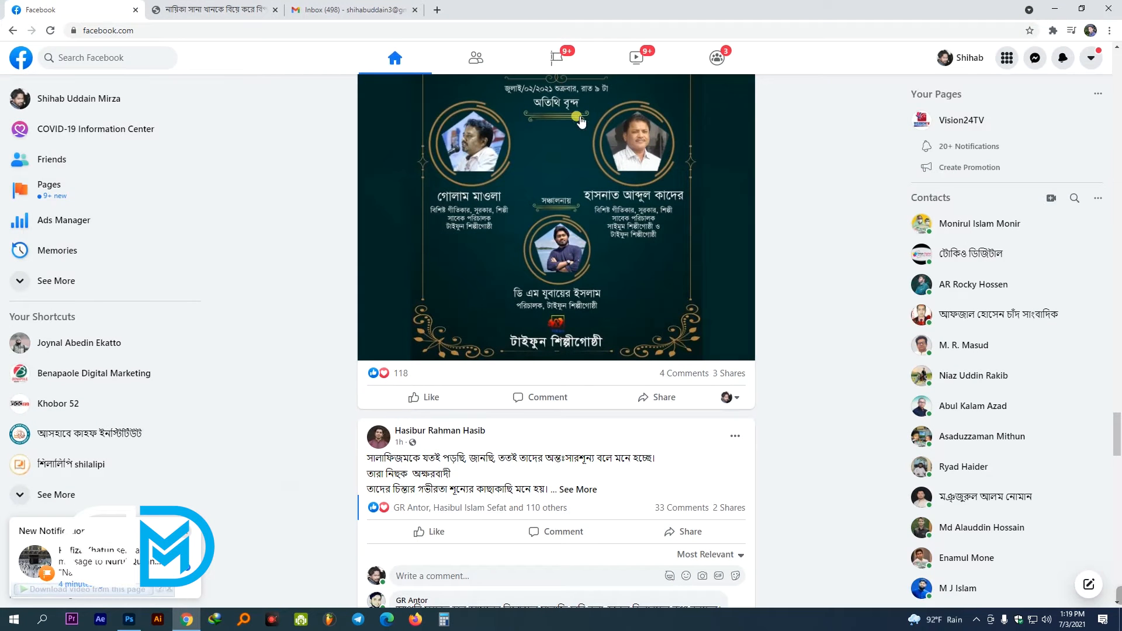
left_click(82, 58)
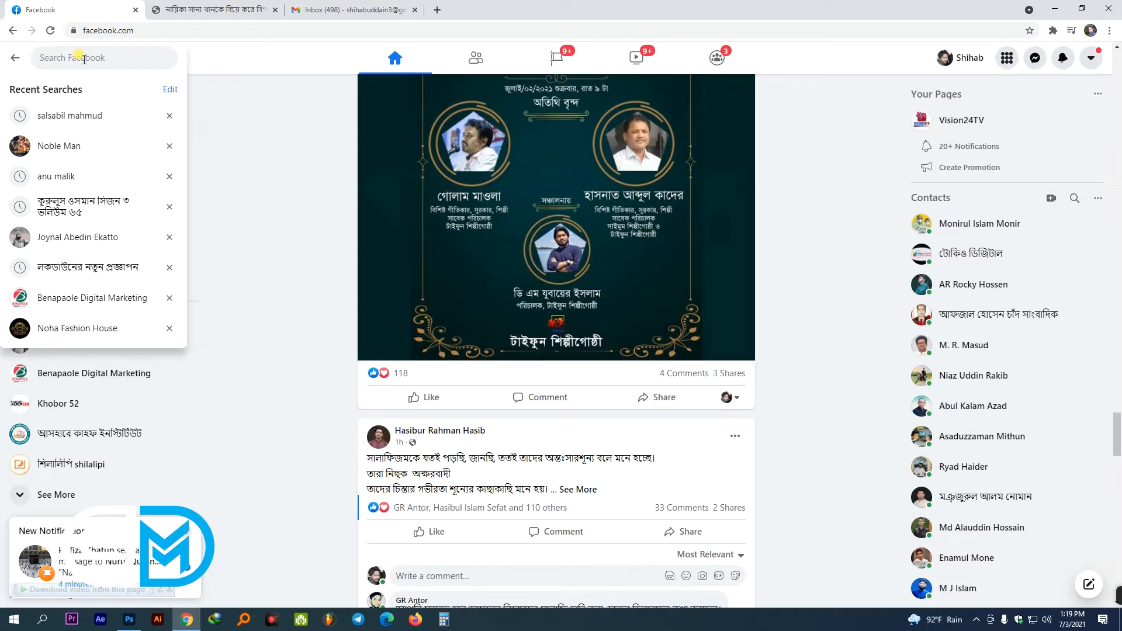
type("shihab")
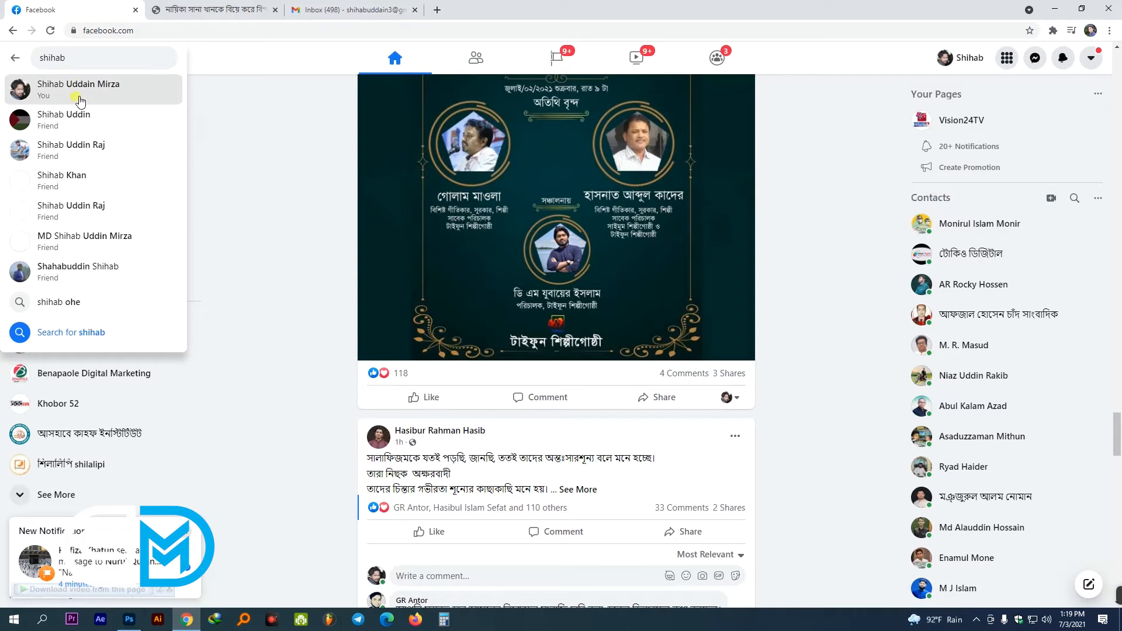
left_click(43, 90)
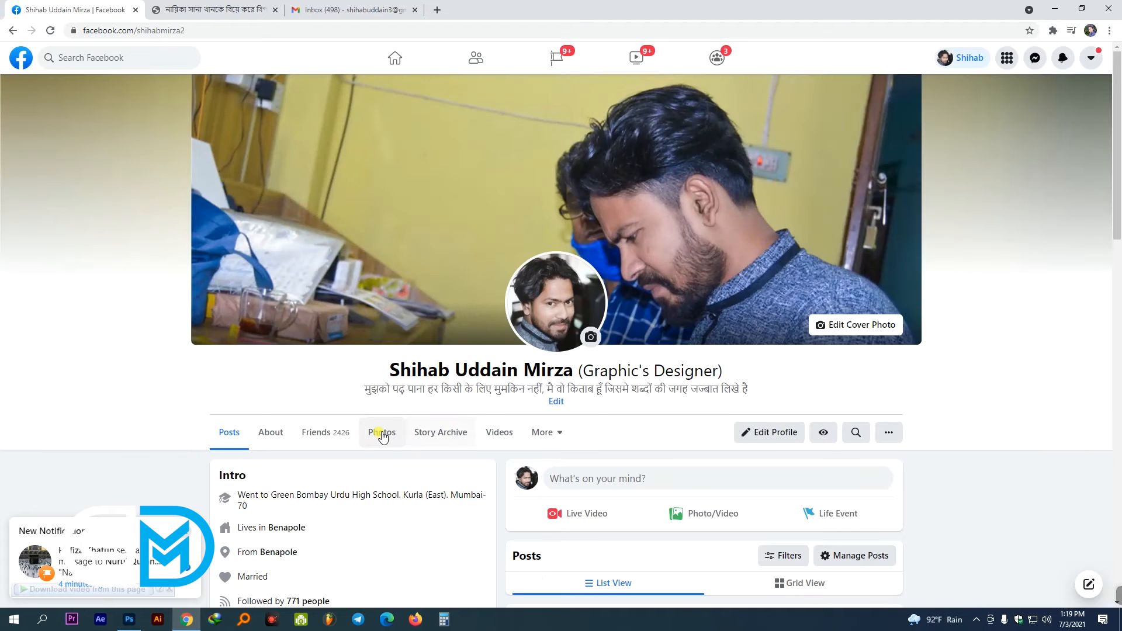
- Open the profile's photos and view the tagged photo of the man beside the computer desk
left_click(381, 431)
scroll(524, 422, "down", 5)
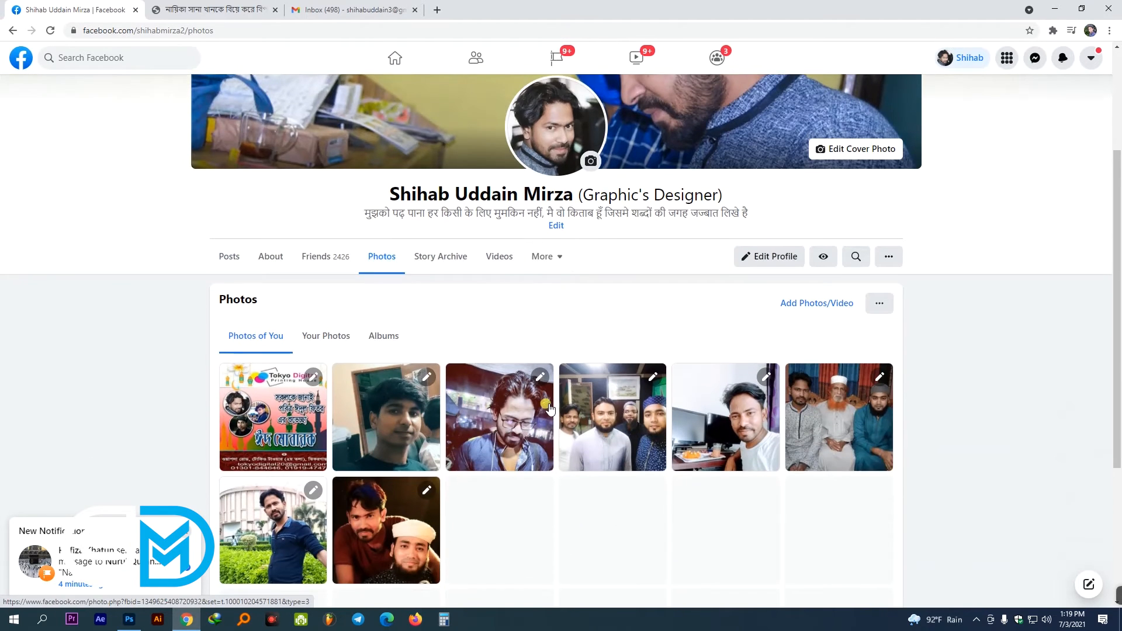
left_click(730, 307)
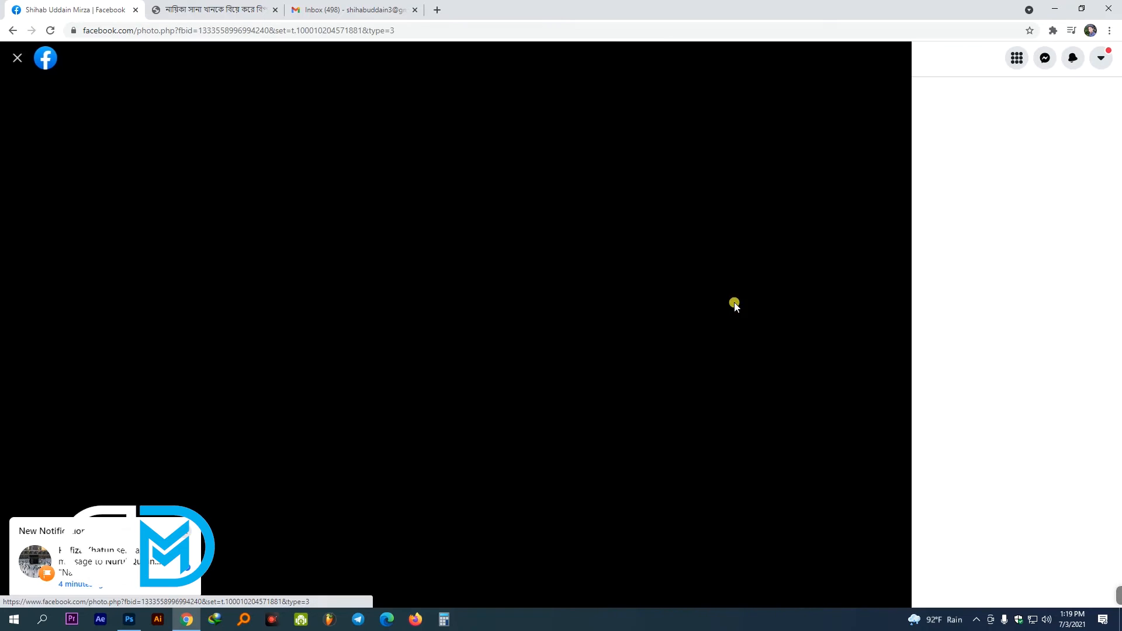
right_click(484, 202)
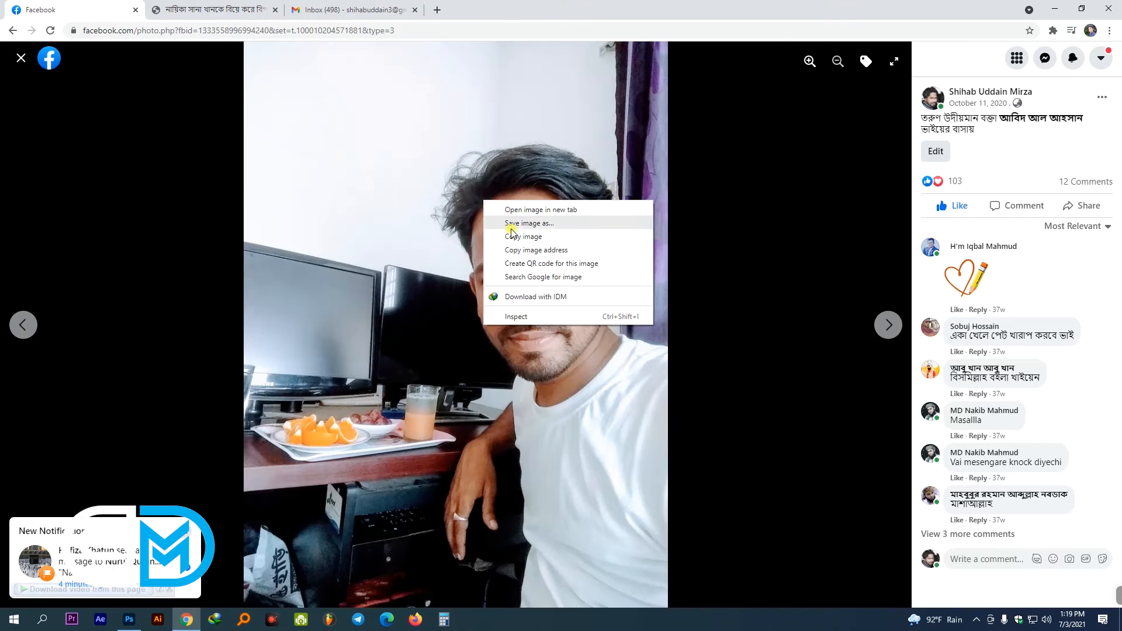
left_click(237, 214)
key("Escape")
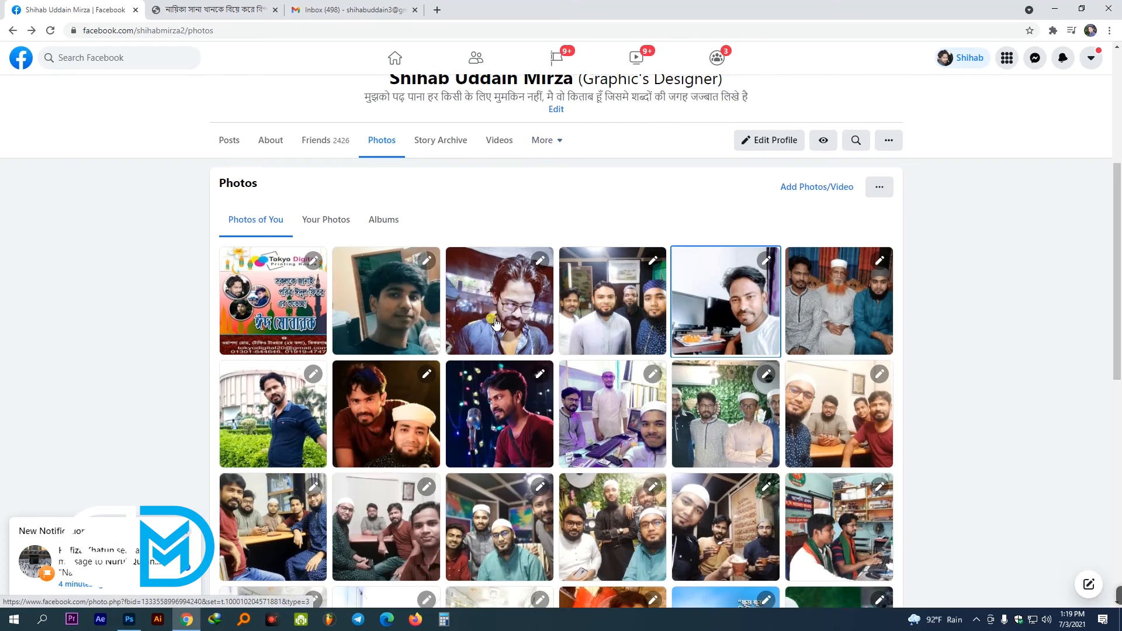
- Browse to the owner's own uploaded photos, open the portrait in the grey-blue shirt and copy the image
scroll(265, 309, "down", 8)
scroll(264, 309, "down", 1)
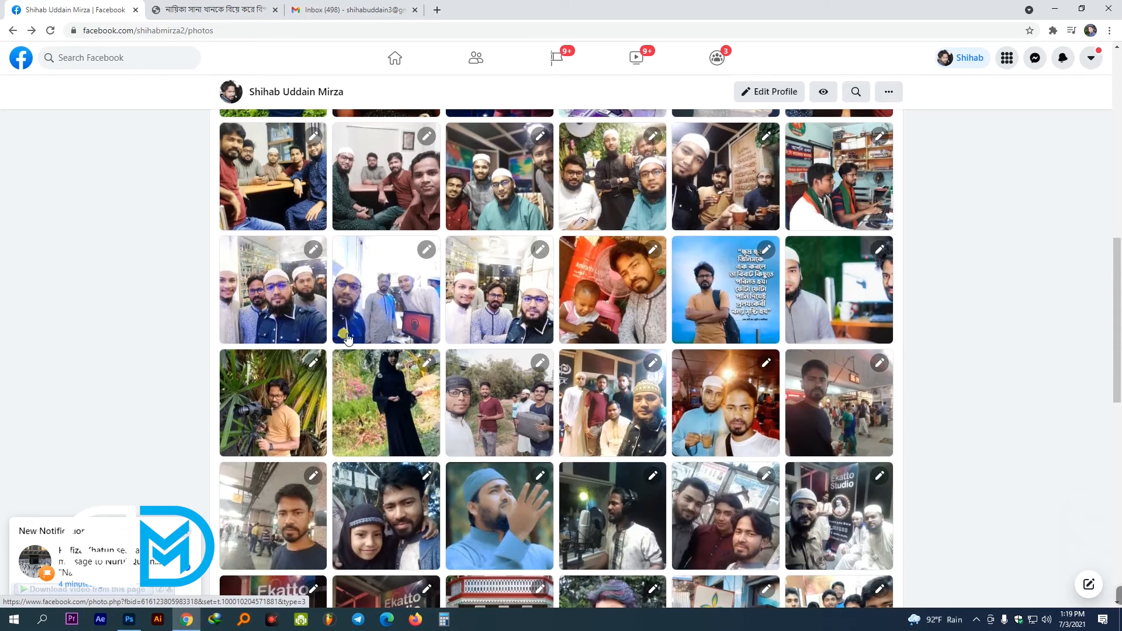
scroll(388, 304, "up", 5)
left_click(322, 161)
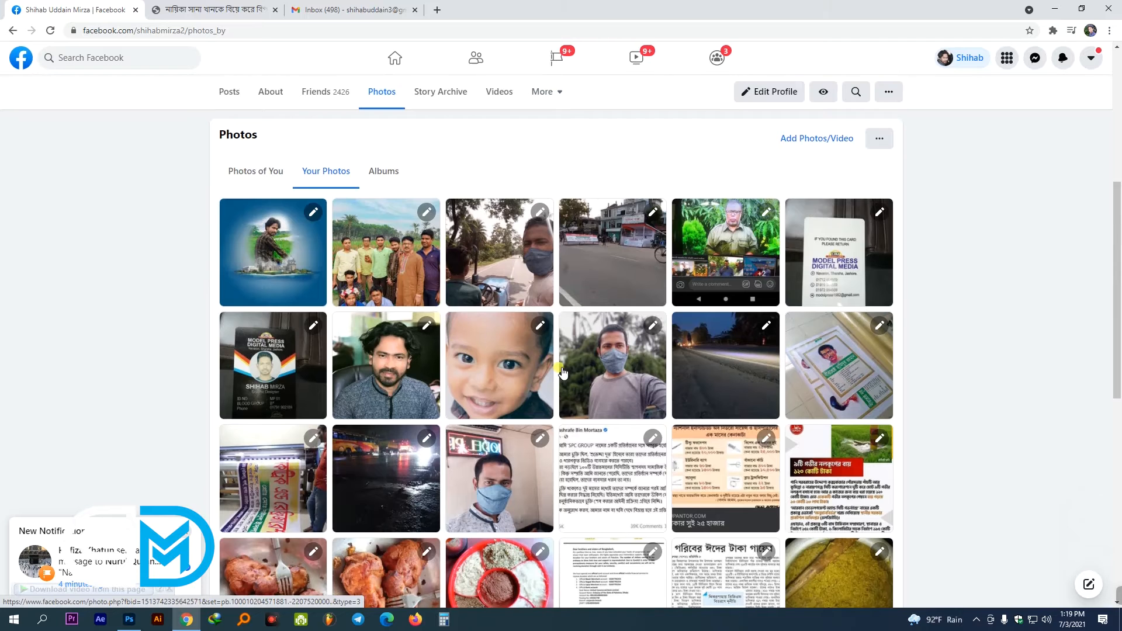
scroll(395, 318, "down", 1)
left_click(395, 314)
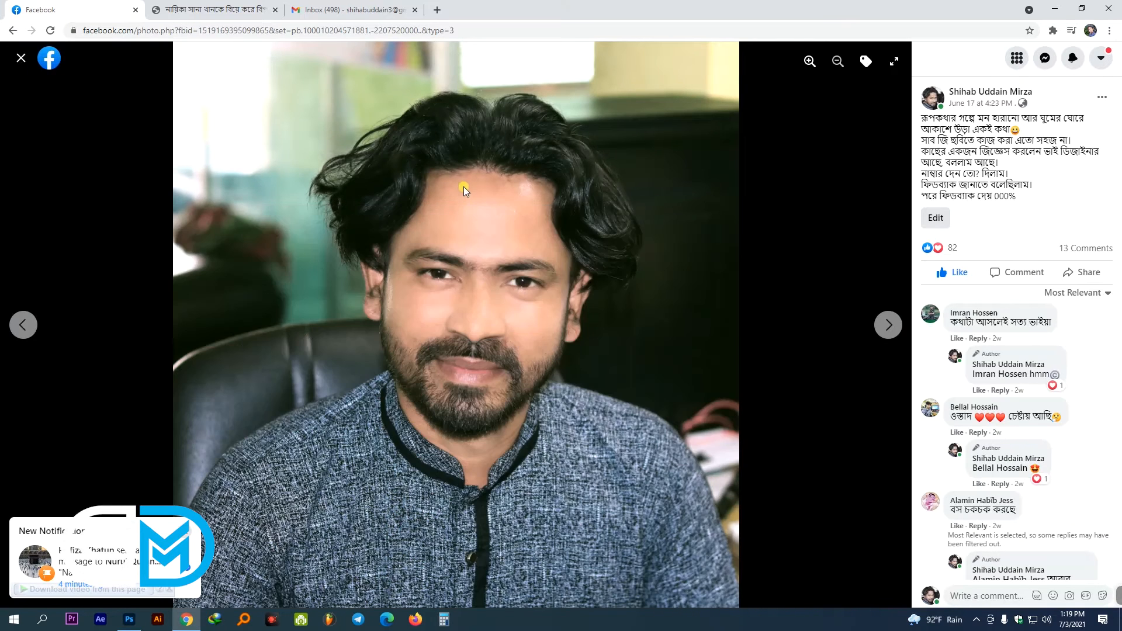
right_click(464, 188)
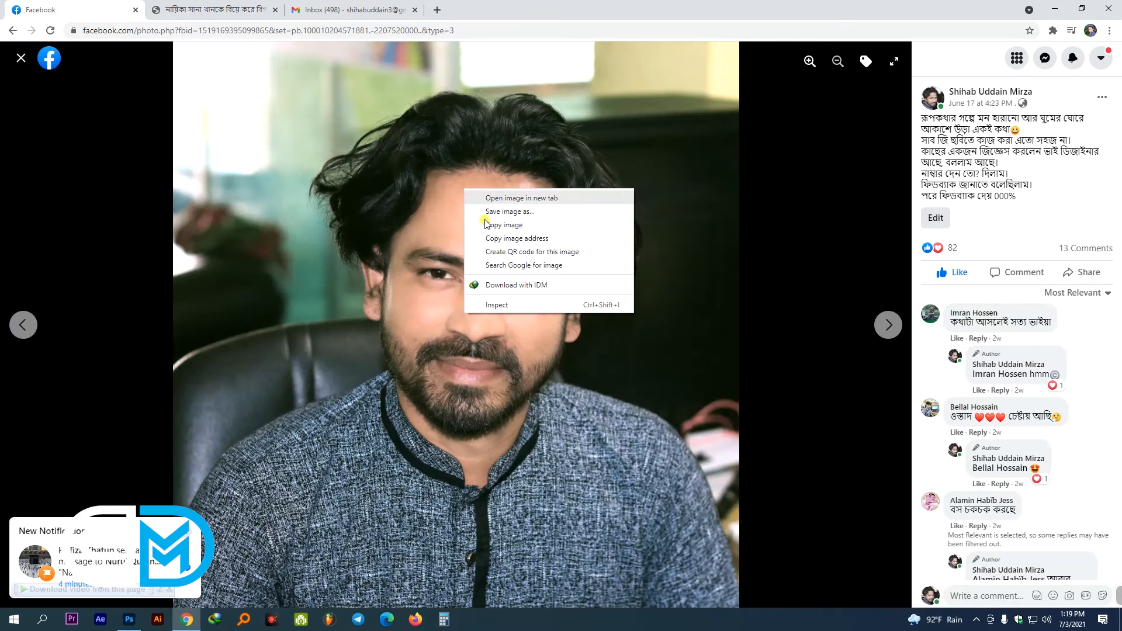
left_click(517, 228)
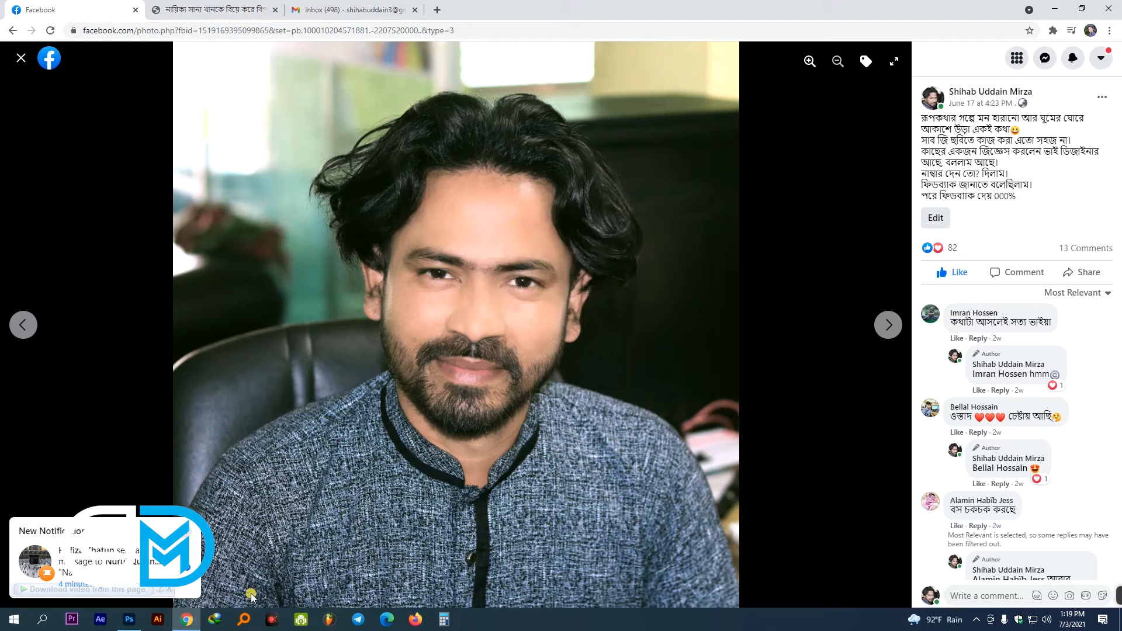
- Switch to Photoshop, paste the portrait, shift it down and left, and bring its layer to the front
left_click(130, 620)
key("ctrl+v")
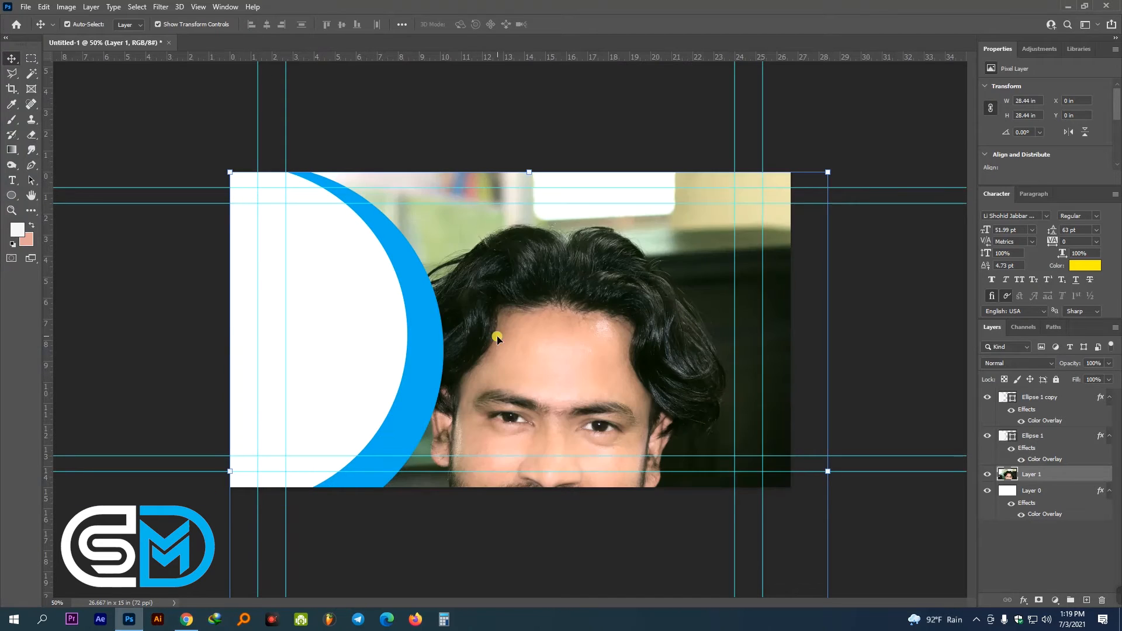
left_click_drag(533, 321, 393, 443)
key("ctrl+shift+bracketright")
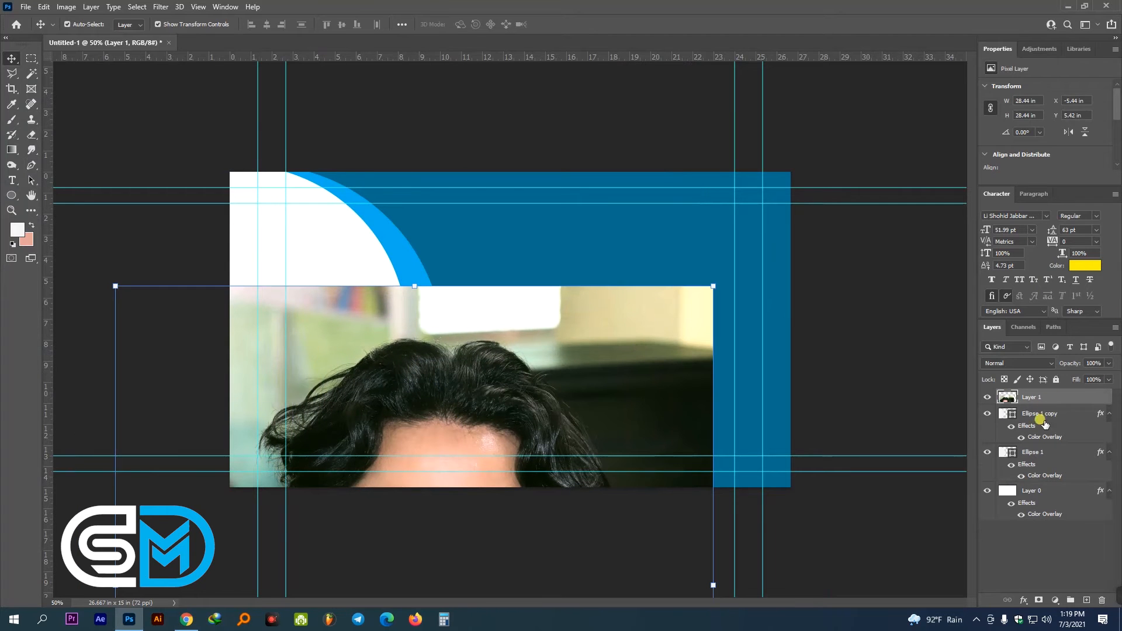
- Try to clip the portrait photo to the white circle and reposition it inside
left_click(304, 228)
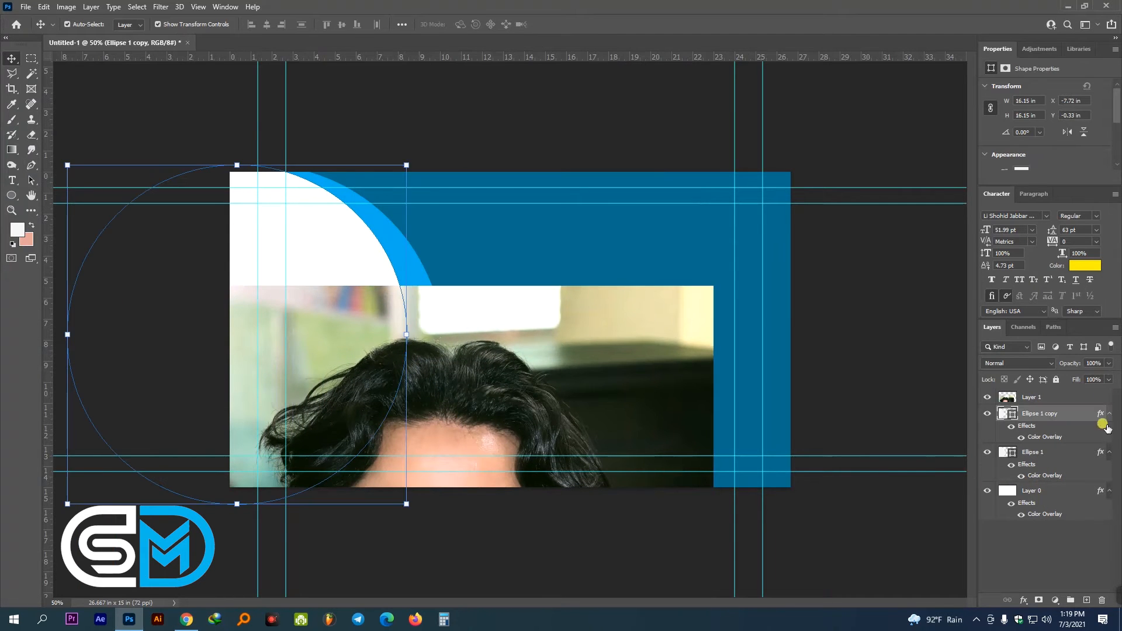
left_click(1039, 401)
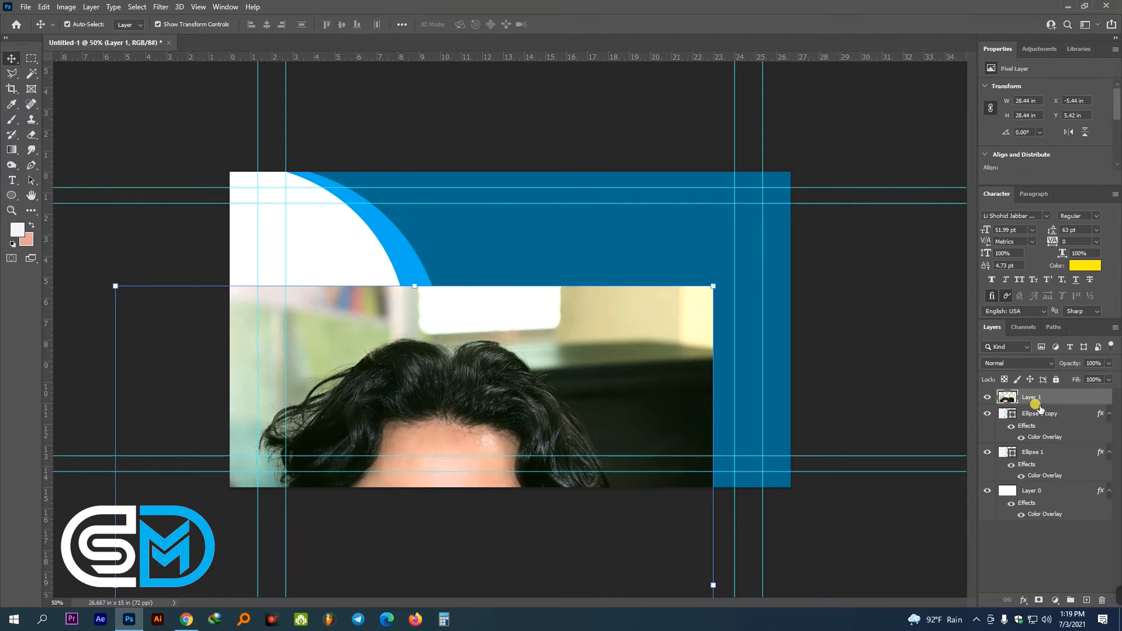
left_click_drag(1038, 409, 1040, 400)
left_click(1040, 402, "alt")
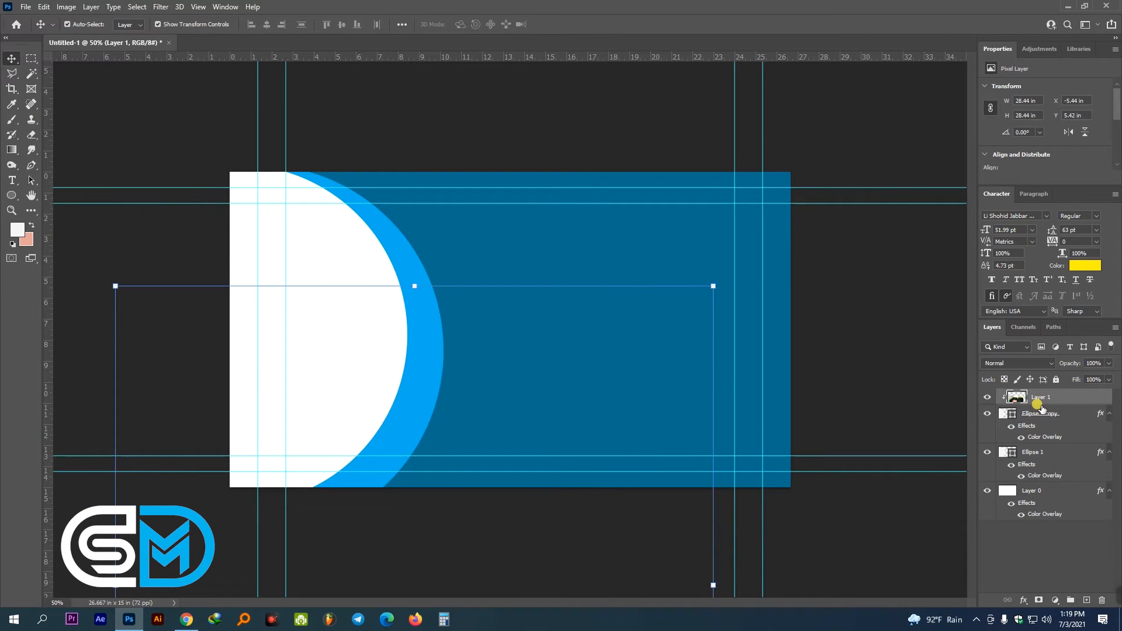
left_click_drag(379, 393, 290, 288)
key("ctrl+z")
key("ctrl+z")
- Raise the white circle above the portrait and move the portrait up and left to X -12.19 in, Y 0 in
left_click(343, 248)
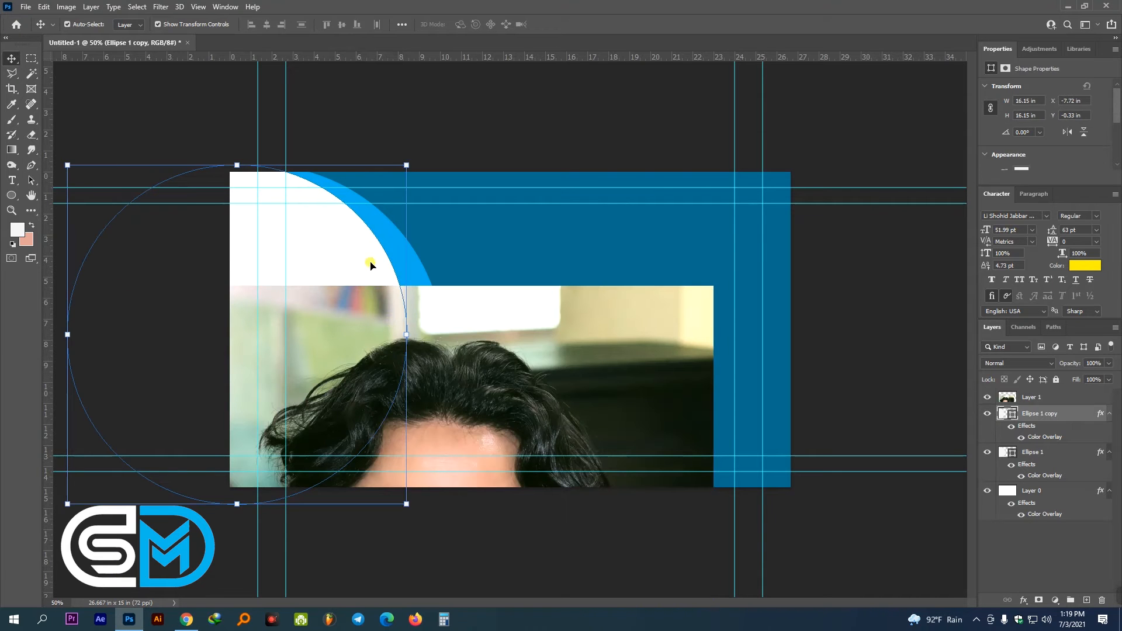
key("ctrl+bracketright")
left_click_drag(411, 301, 336, 233)
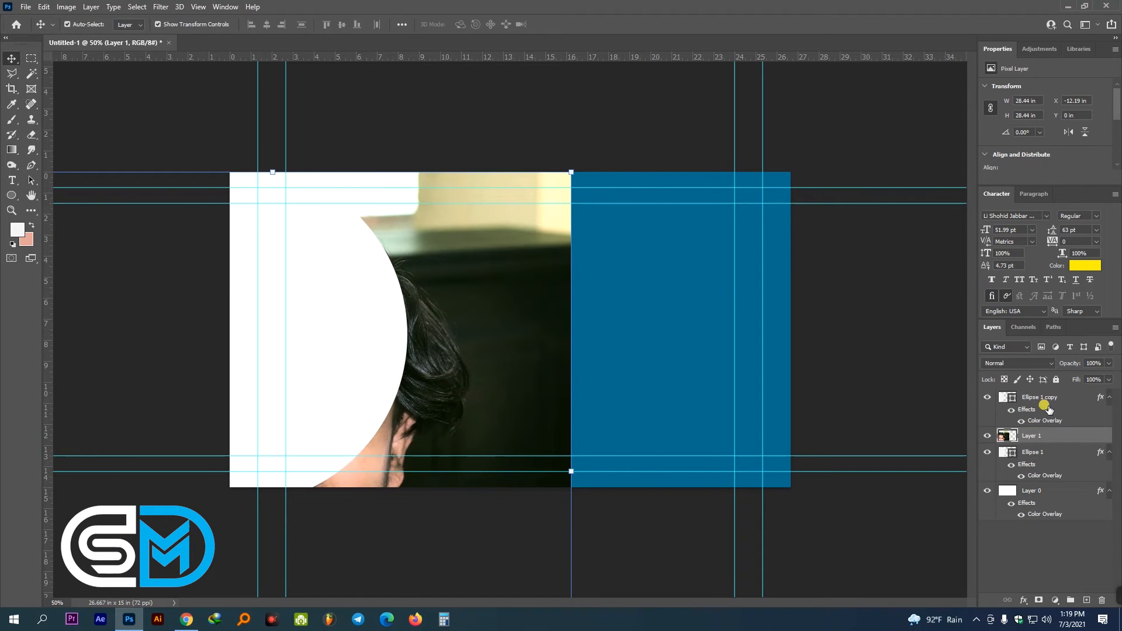
- Disable the Color Overlay effect on the white circle's layer, Ellipse 1 copy
left_click(1045, 402)
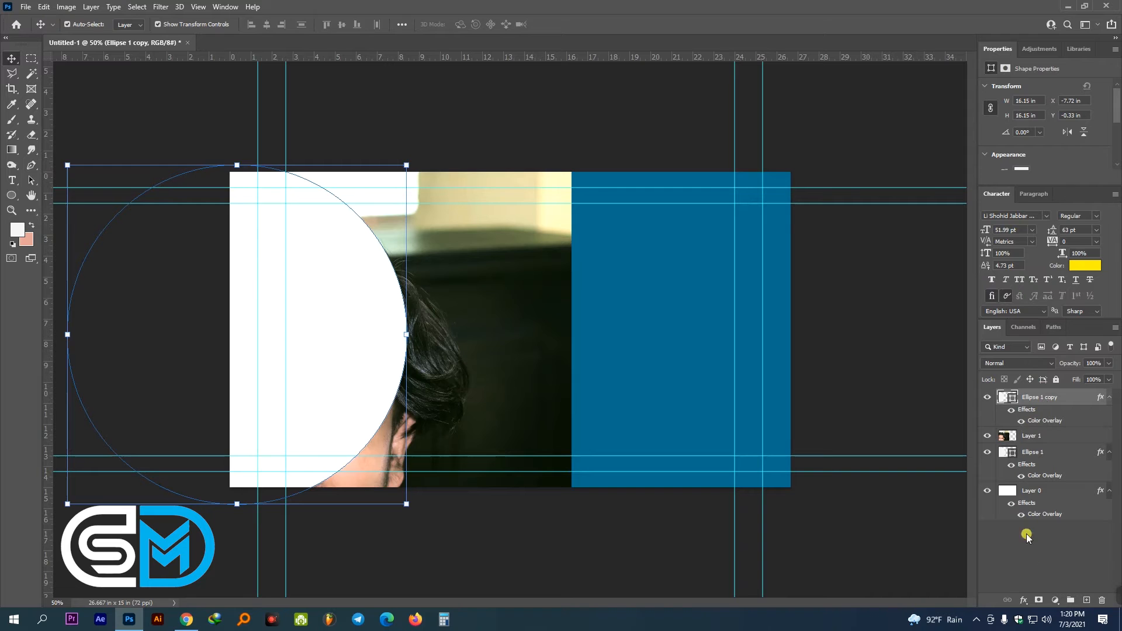
left_click(1023, 600)
left_click(1038, 554)
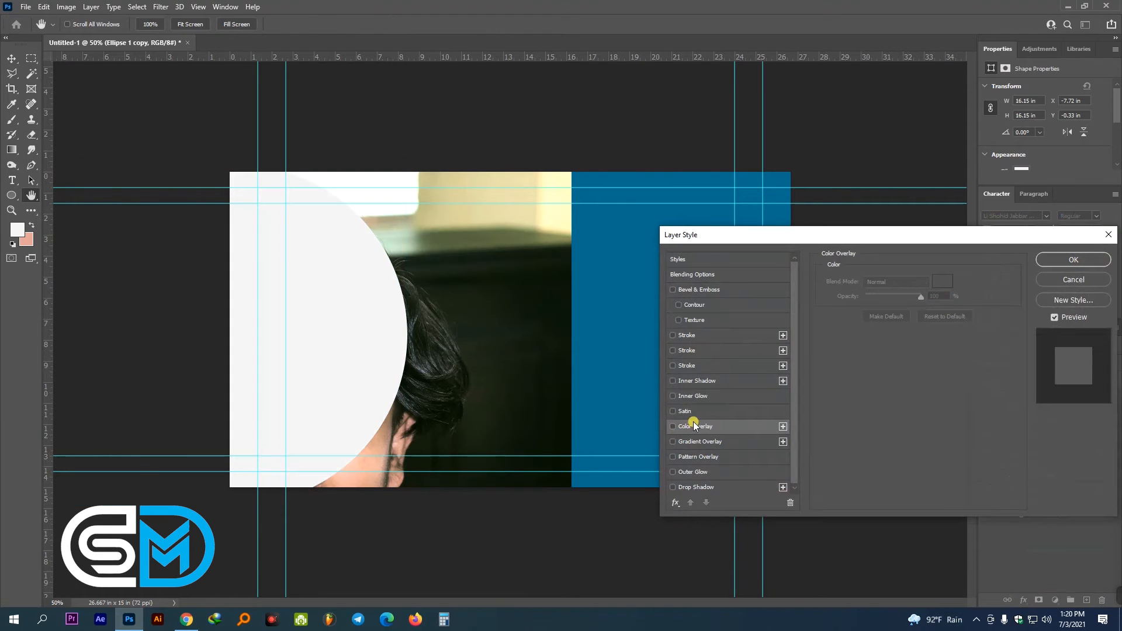
key("Return")
key("v")
- Move the Ellipse 1 copy layer beneath the portrait layer and clip the portrait to it
left_click_drag(1042, 400, 1044, 445)
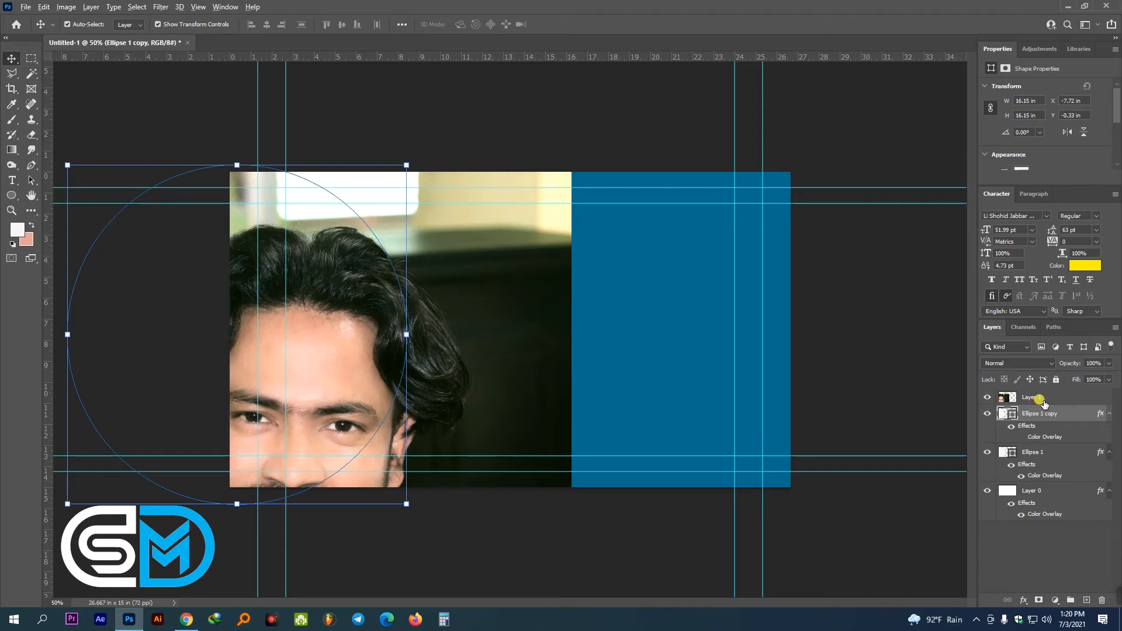
left_click(1055, 399, "alt")
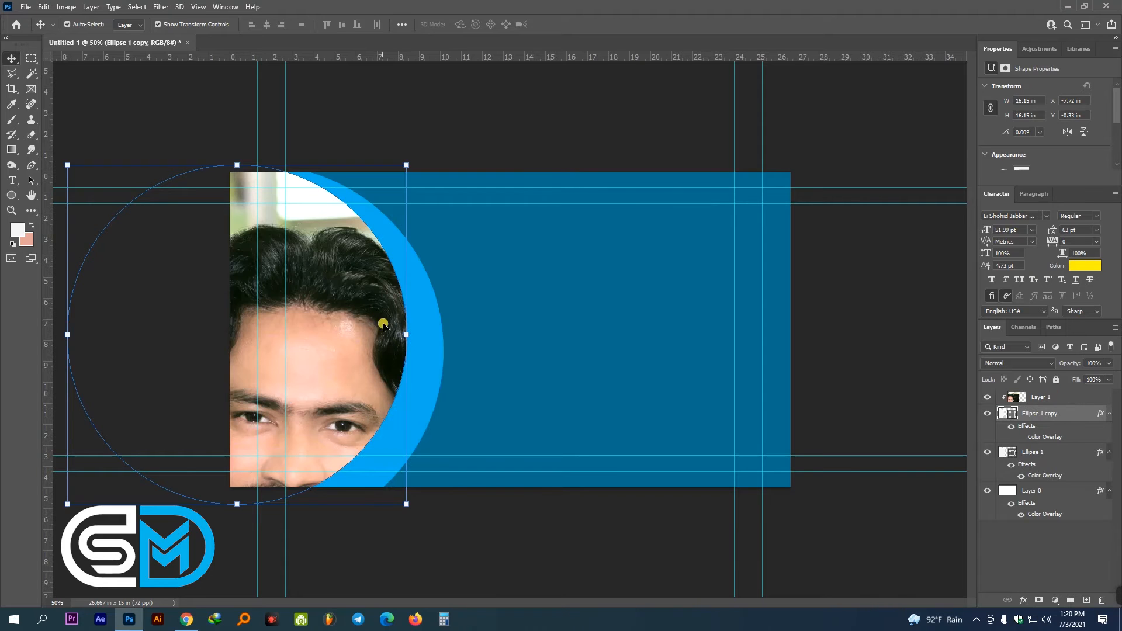
- Scale down the clipped portrait and position it so the head and shoulders fill the circle
left_click(152, 202)
right_click(333, 293)
left_click(351, 299)
key("ctrl+minus")
left_click_drag(362, 362, 352, 329)
left_click_drag(142, 192, 296, 343)
left_click_drag(372, 356, 313, 238)
left_click_drag(235, 471, 269, 452)
key("Return")
left_click(489, 139)
left_click(493, 142, "ctrl")
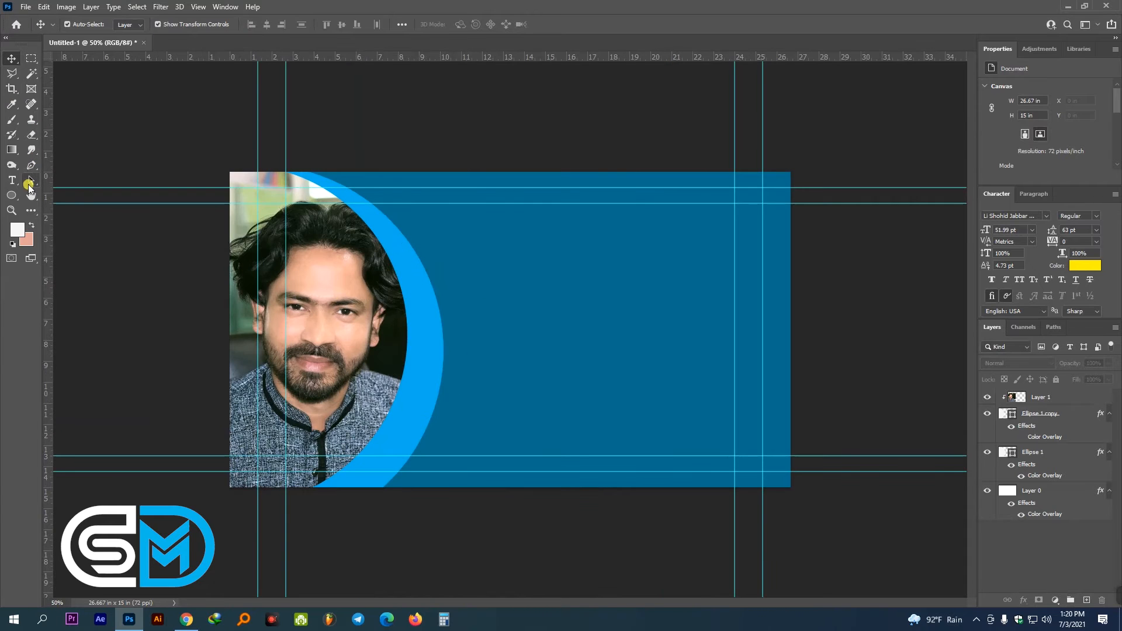
- Add the yellow 51.99 pt text "আরবী প্রশিক্ষণ কোর্স" on the blue area beside the portrait
left_click(12, 180)
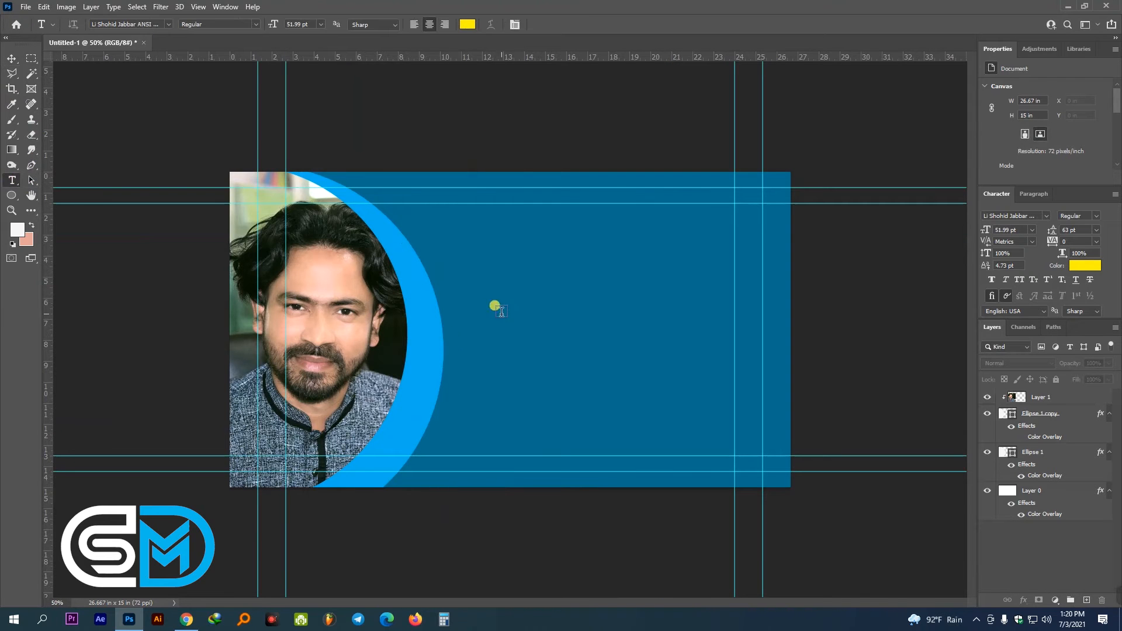
left_click(194, 619)
left_click(198, 619)
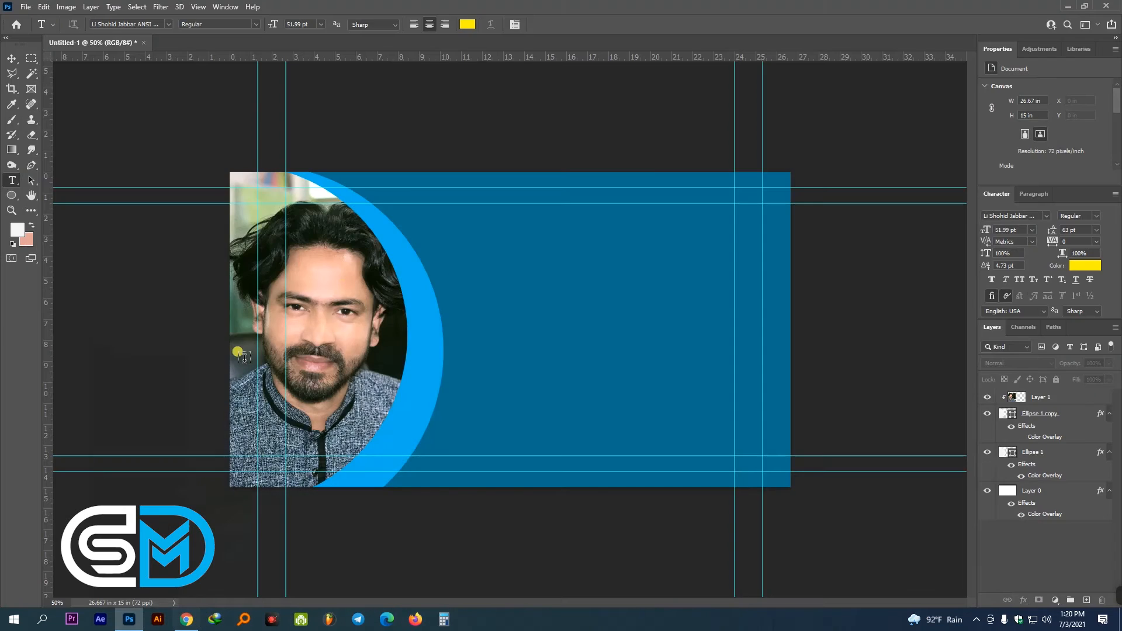
left_click(514, 261)
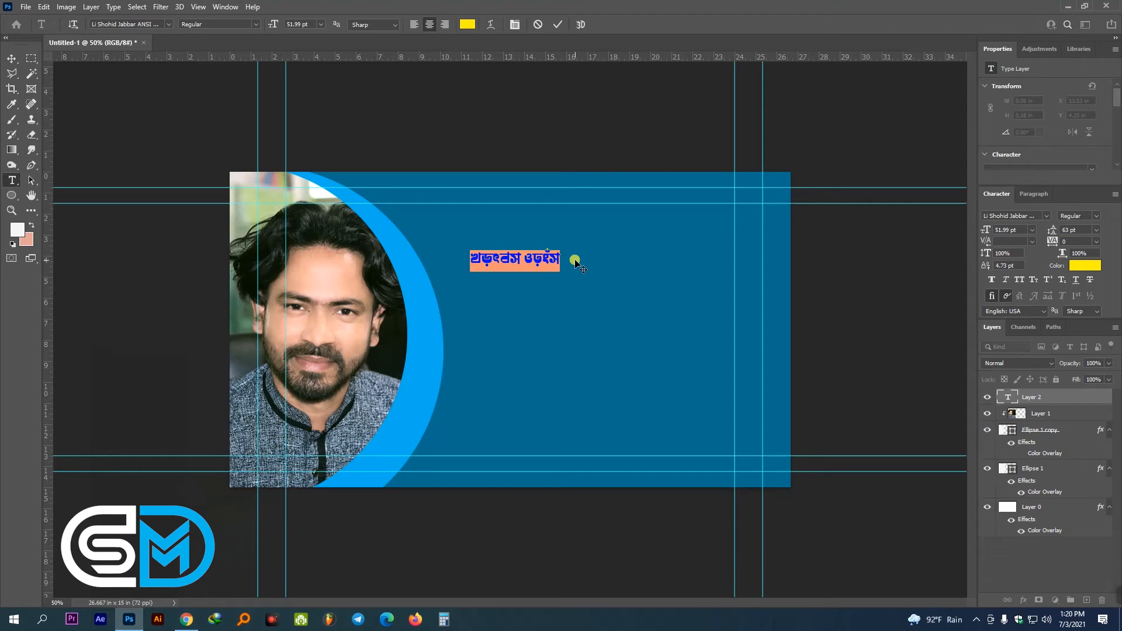
type("আরবী প")
type("্রশিক")
type("্ষণ কেন্দ্র")
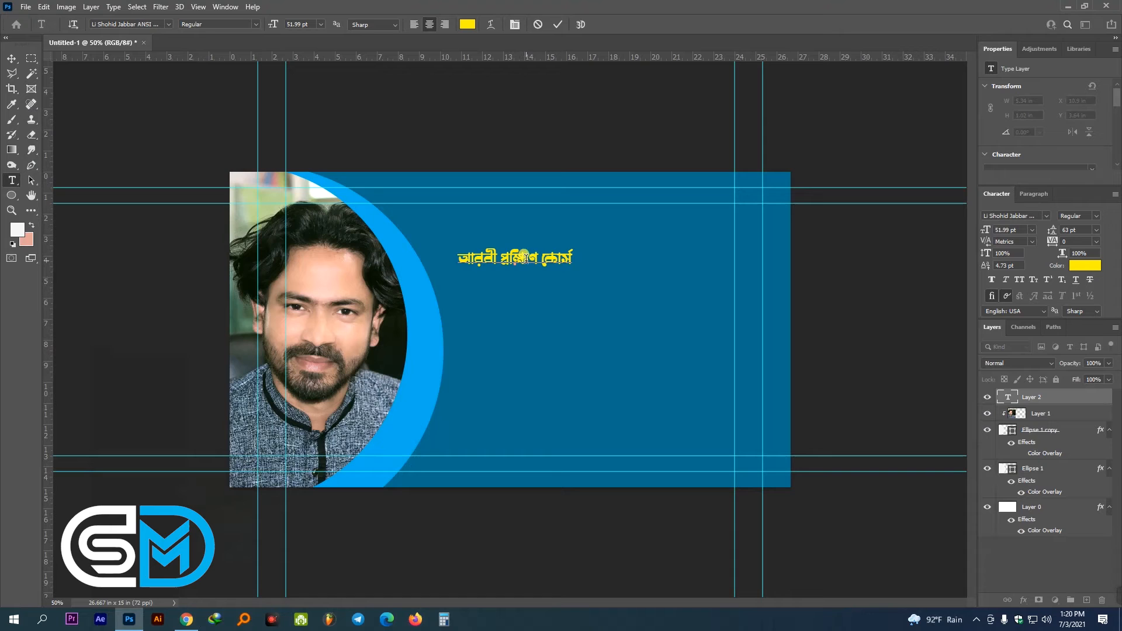
type("শ")
left_click(558, 25)
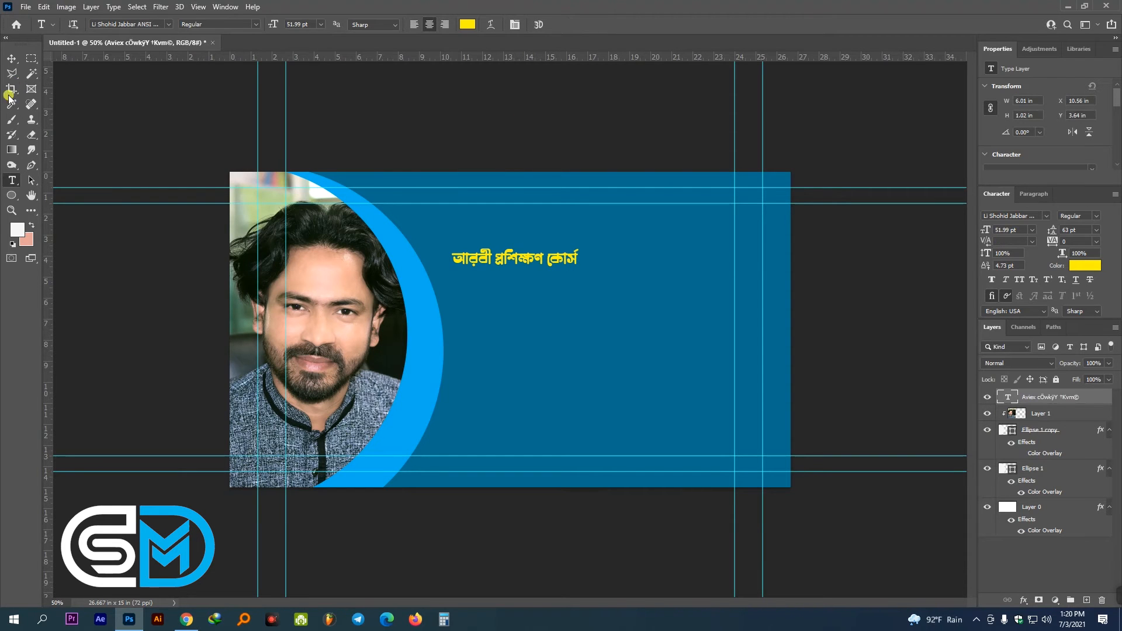
- Enlarge the yellow text proportionally to about 128.29 pt so it spans the blue area's width
left_click(11, 58)
key("ctrl+t")
left_click_drag(700, 325, 752, 356)
key("Return")
- Replace the yellow text's wording with "ফটোশপ টিউটোরিয়াল"
left_click(12, 180)
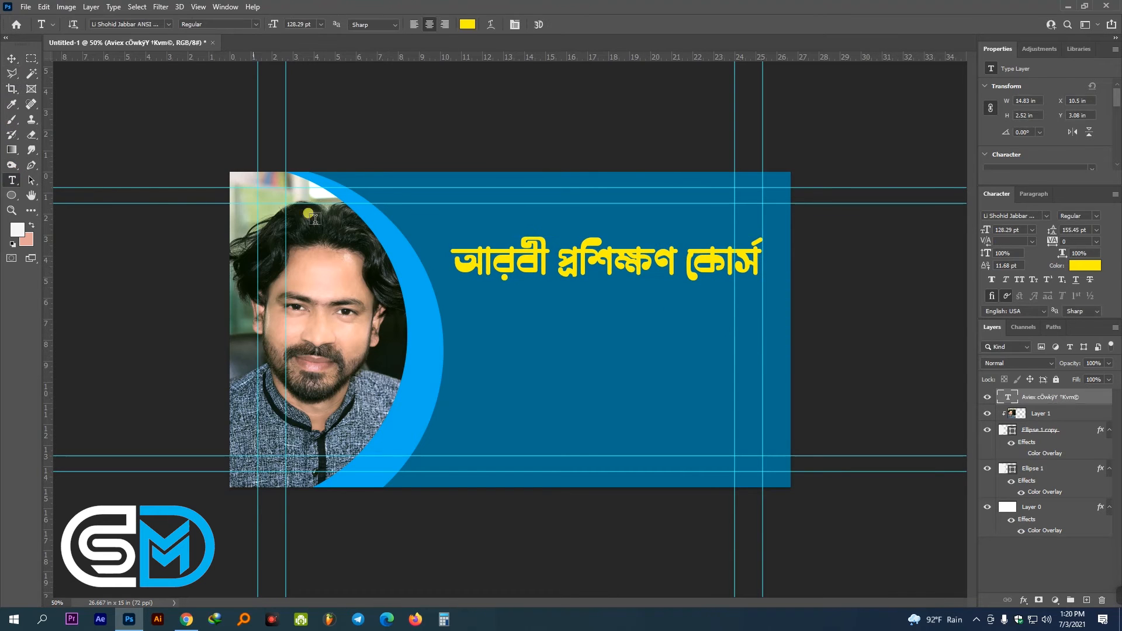
left_click(539, 255)
key("ctrl+a")
left_click(605, 260)
key("ctrl+a")
type("ফটে")
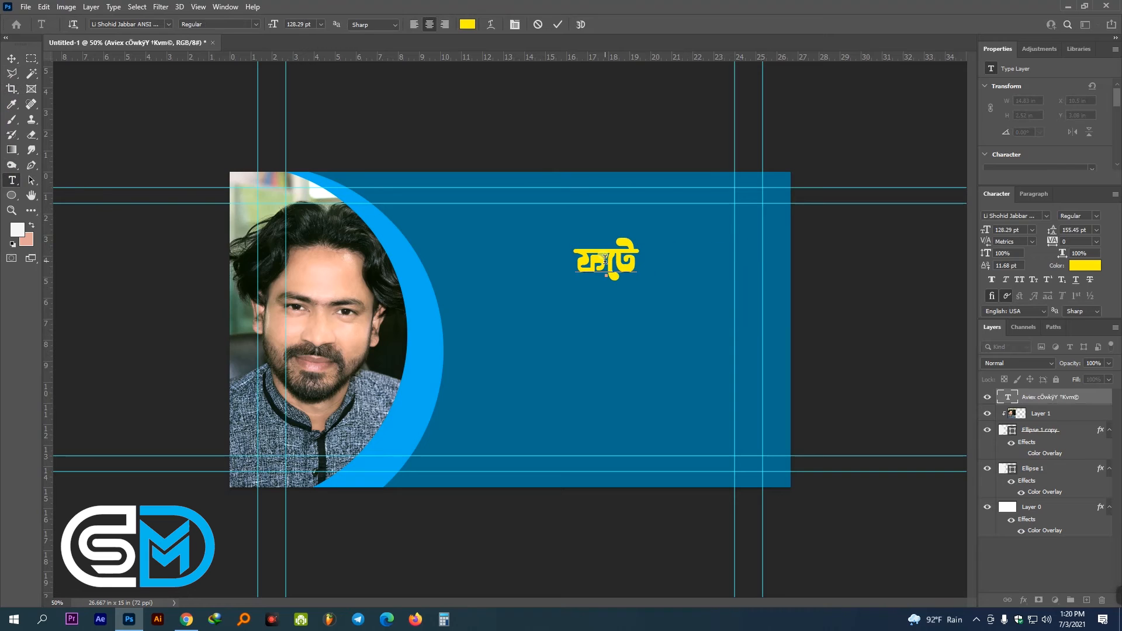
type("াশপ")
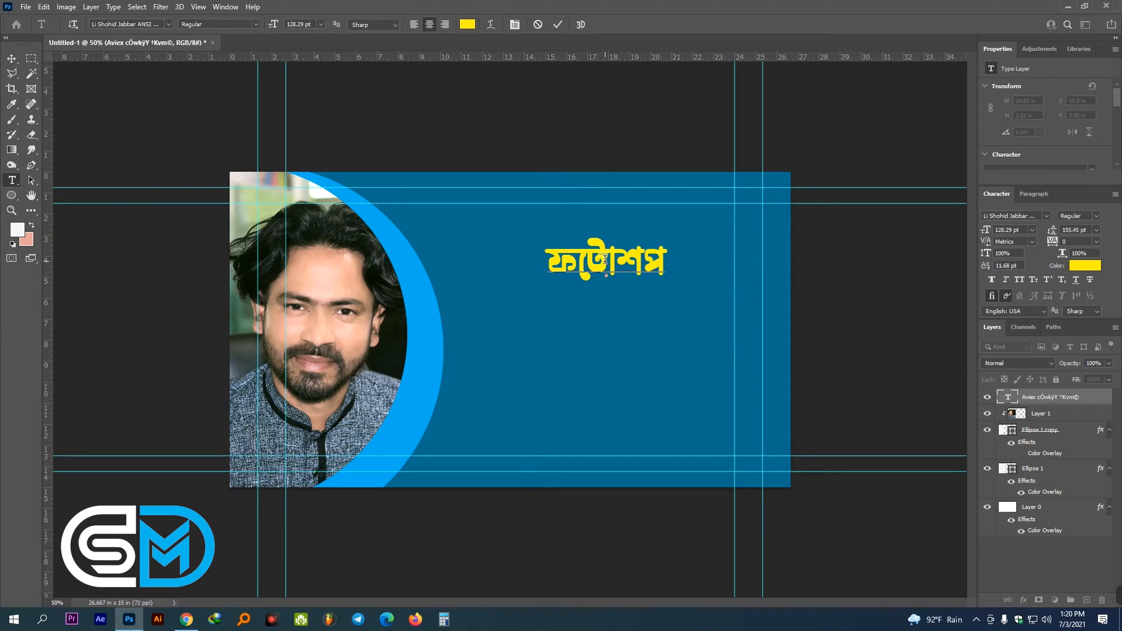
type(" টিউ")
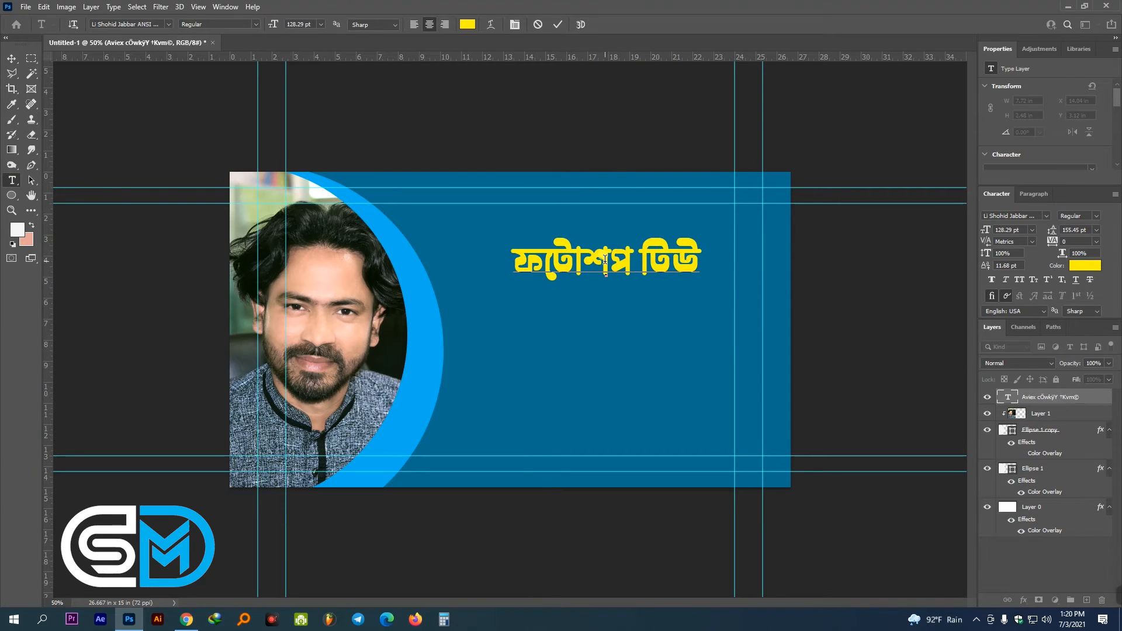
type("টোরিয়াল")
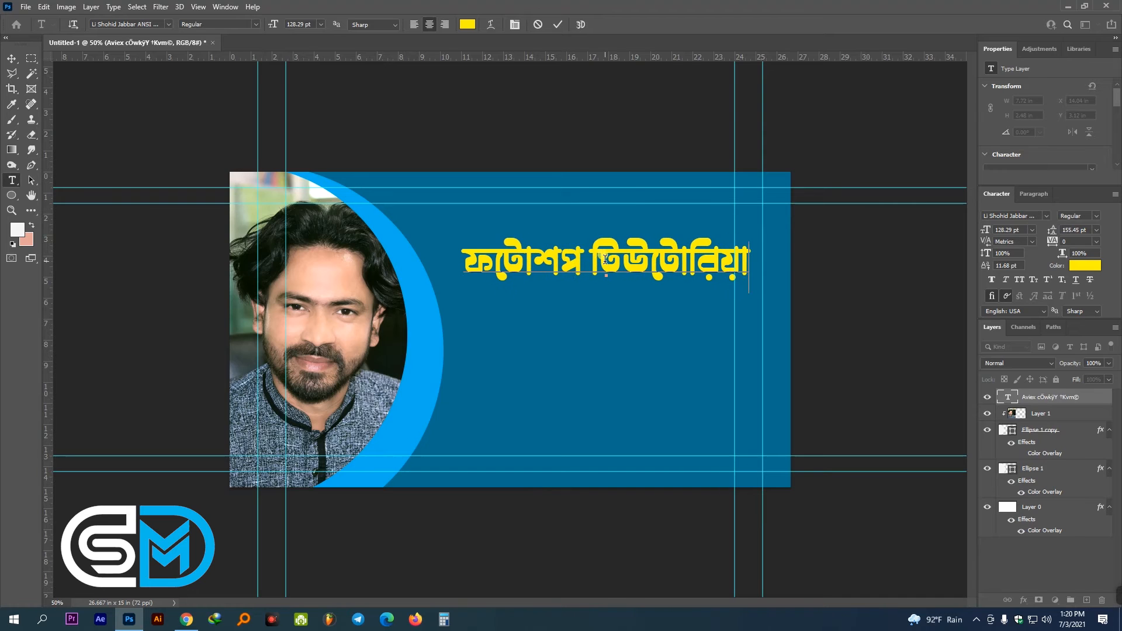
key("ctrl+Return")
- Move the yellow heading slightly up and left and break it into two lines after "ফটোশপ"
left_click(11, 57)
left_click_drag(672, 264, 666, 249)
left_click(13, 179)
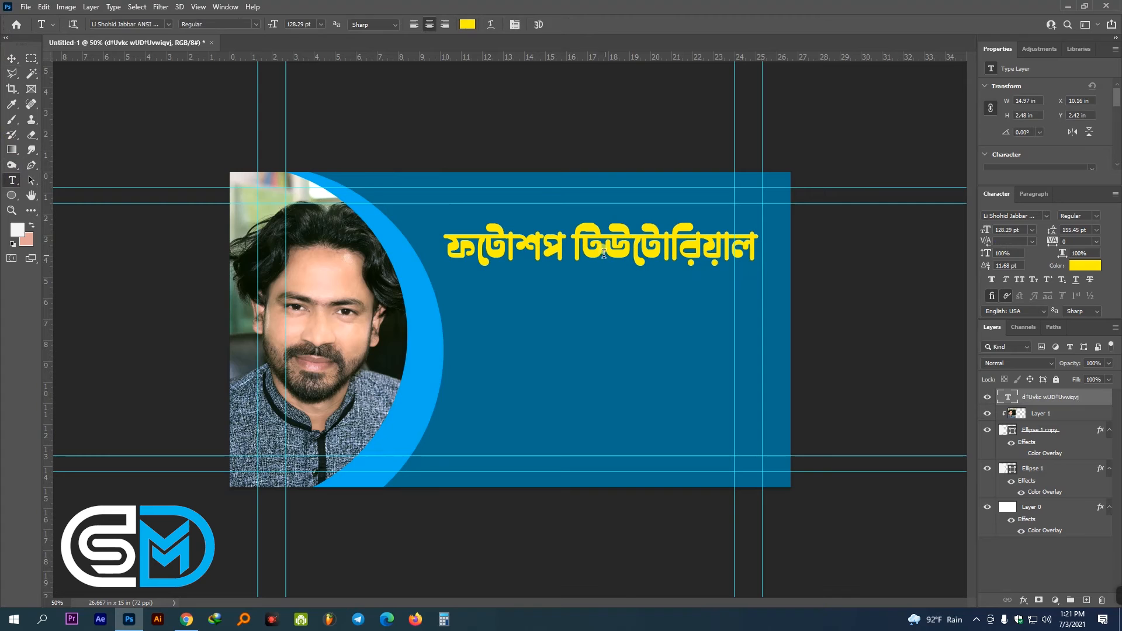
left_click(575, 247)
key("Return")
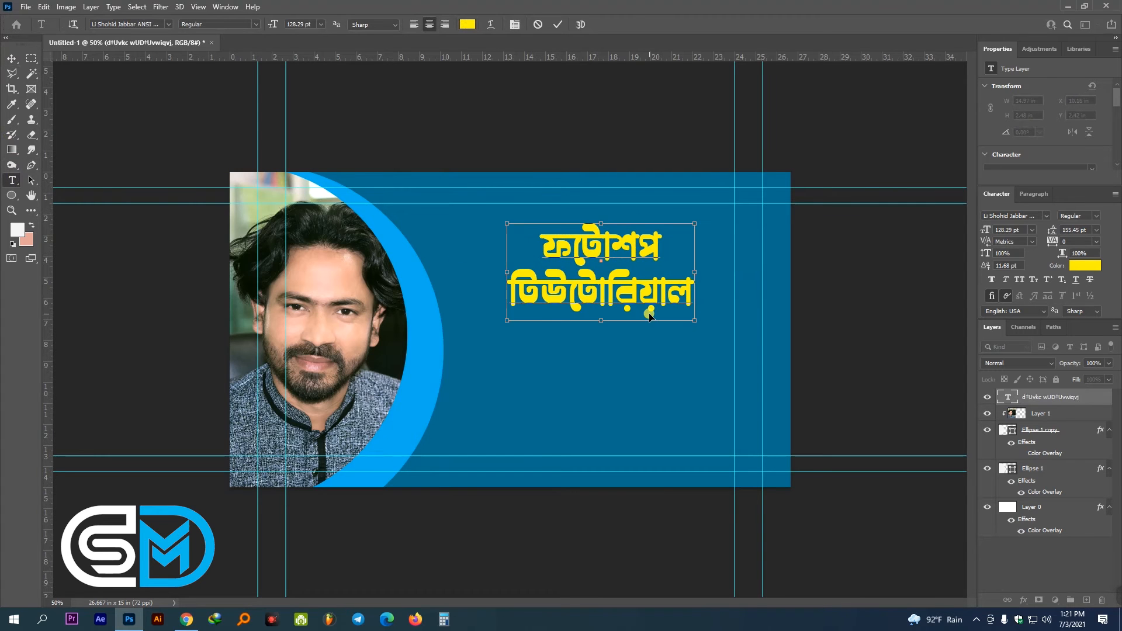
- Set the leading of the whole two-line heading to 146 pt
key("ctrl+a")
left_click(1074, 230)
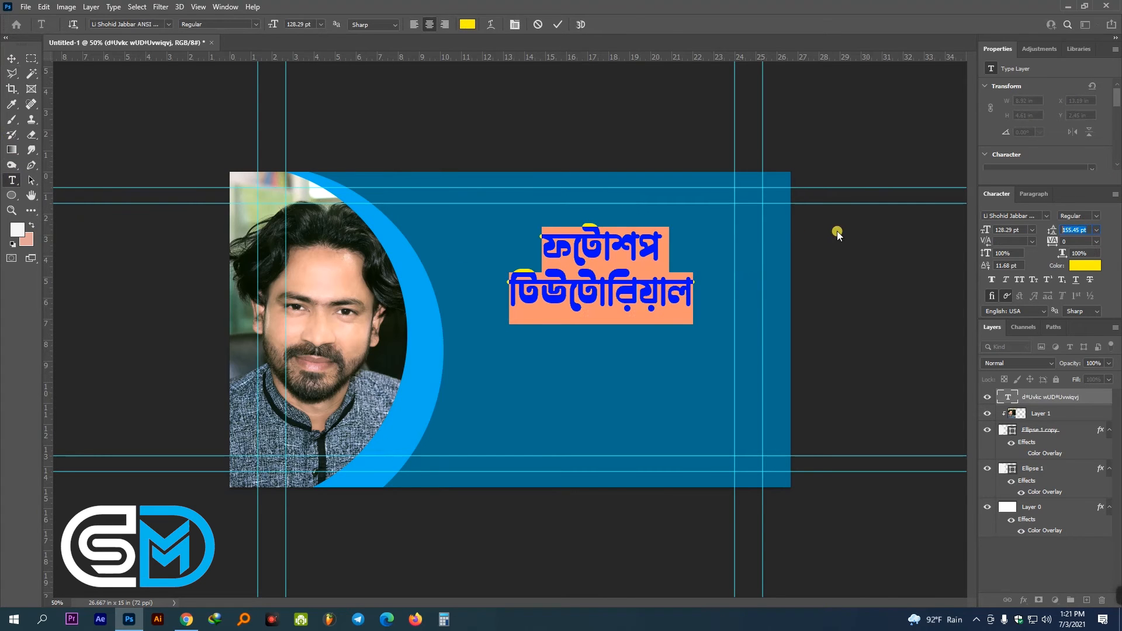
type("146")
key("Return")
left_click(836, 229)
- Enlarge the heading's first line, "ফটোশপ", to 198 pt so it matches the width of the second line
triple_click(623, 251)
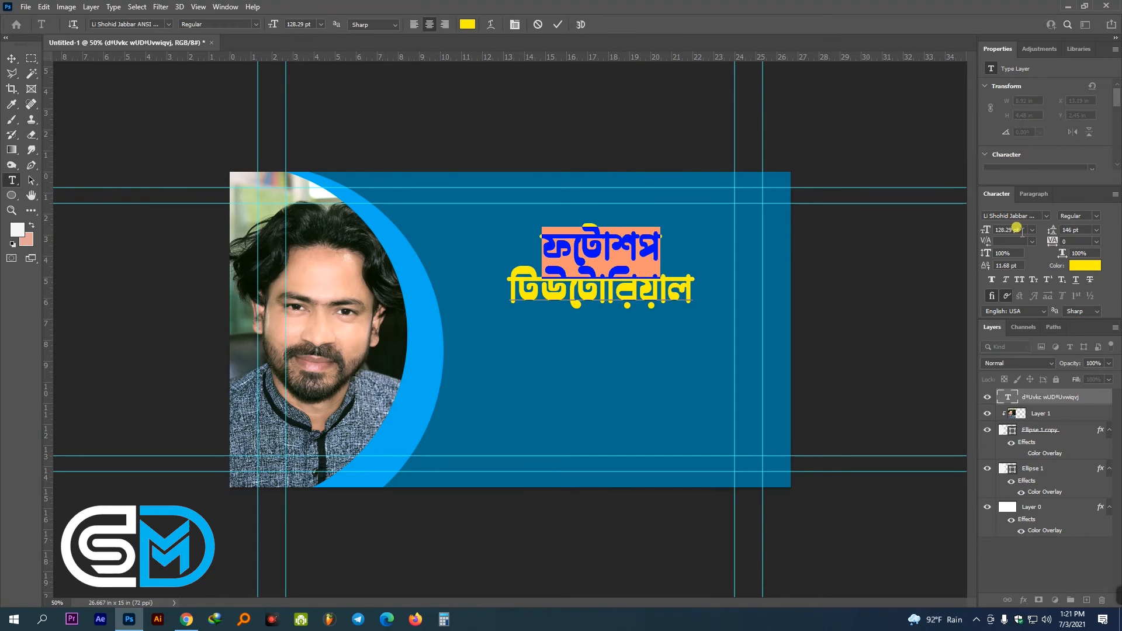
key("shift+Up")
key("shift+Up")
key("shift+Up")
key("shift+Up")
key("shift+Up")
key("shift+Up")
key("shift+Up")
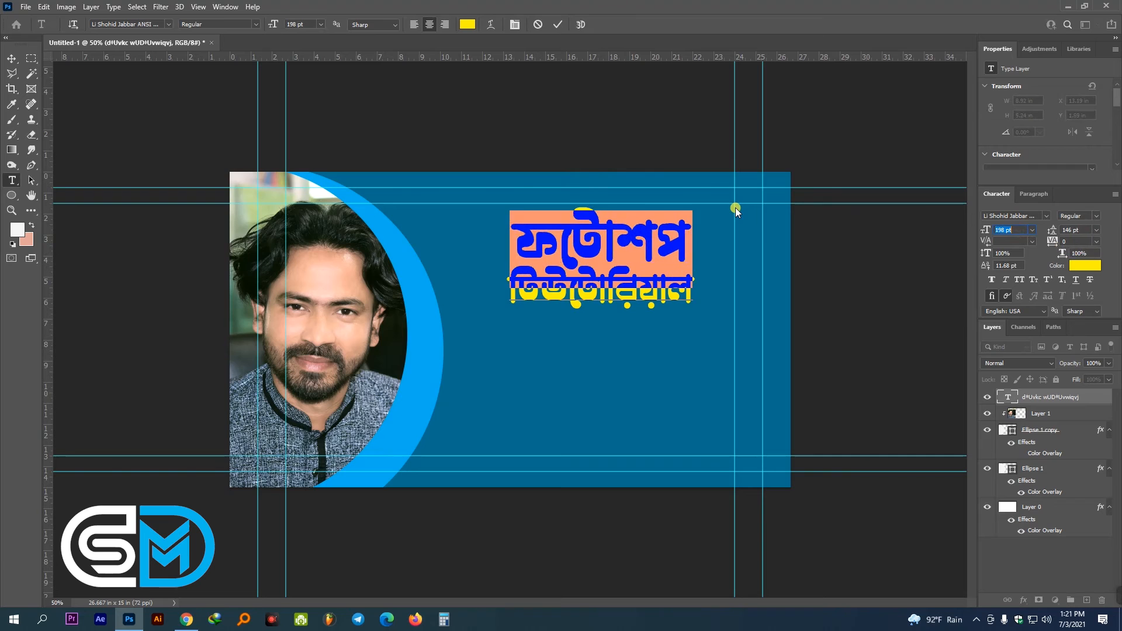
left_click(735, 210)
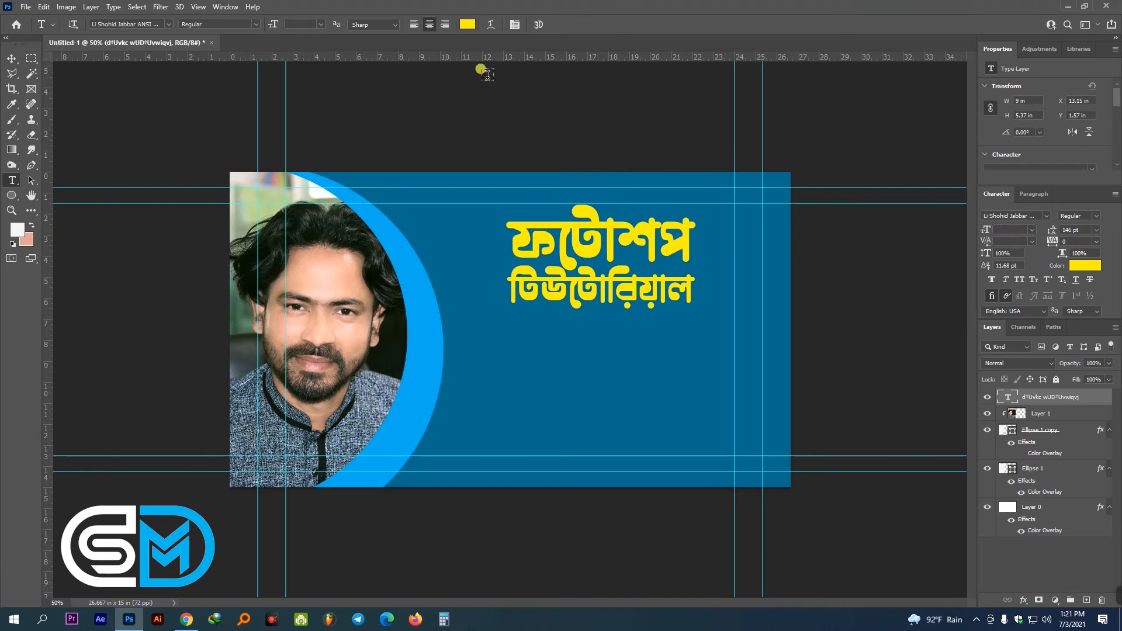
- Scale the two-line heading up to about 13.75 in wide and position it in the upper part of the blue area
key("ctrl+t")
left_click_drag(600, 308, 615, 377)
key("Return")
mouse_move(650, 240)
left_mouse_down()
mouse_move(666, 239)
mouse_move(650, 239)
left_mouse_up()
- Change the heading's text color to white
left_click(1079, 269)
left_click_drag(839, 395, 809, 376)
key("Return")
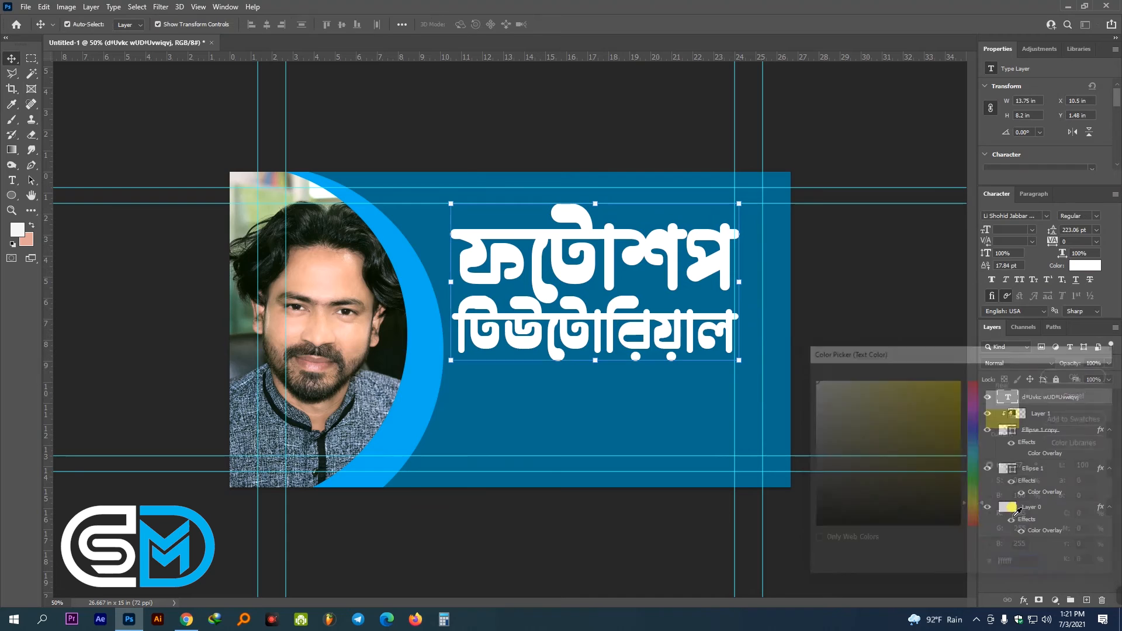
- Give the heading a drop shadow with 22 px distance, 22% spread and about 21 px size, and nudge the heading slightly
left_click(1022, 600)
left_click(1052, 594)
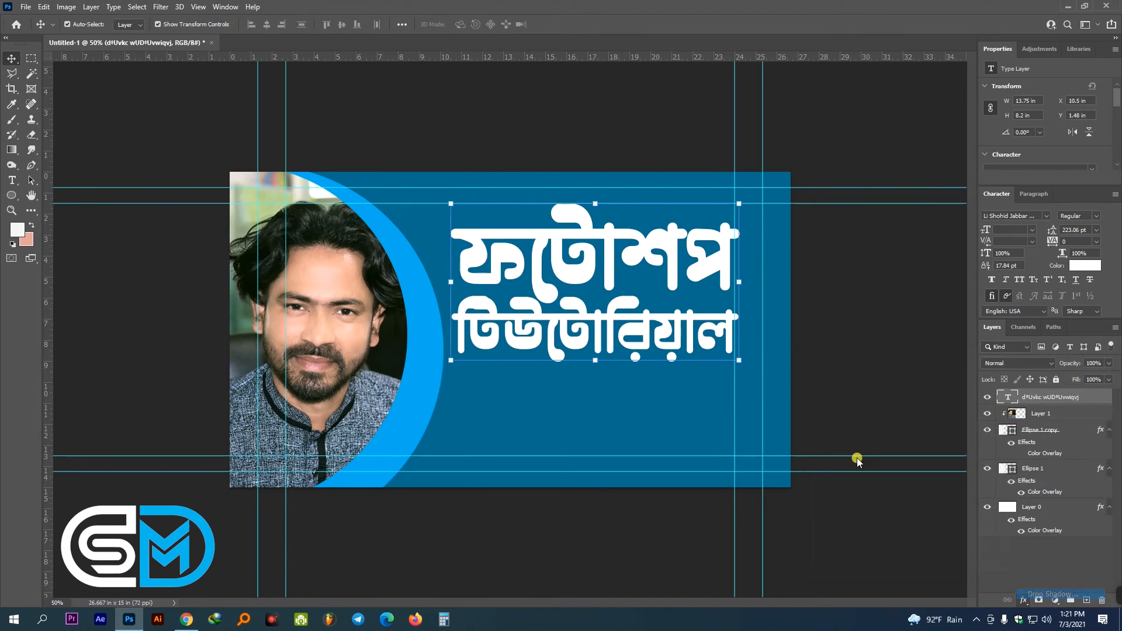
left_click_drag(937, 242, 972, 219)
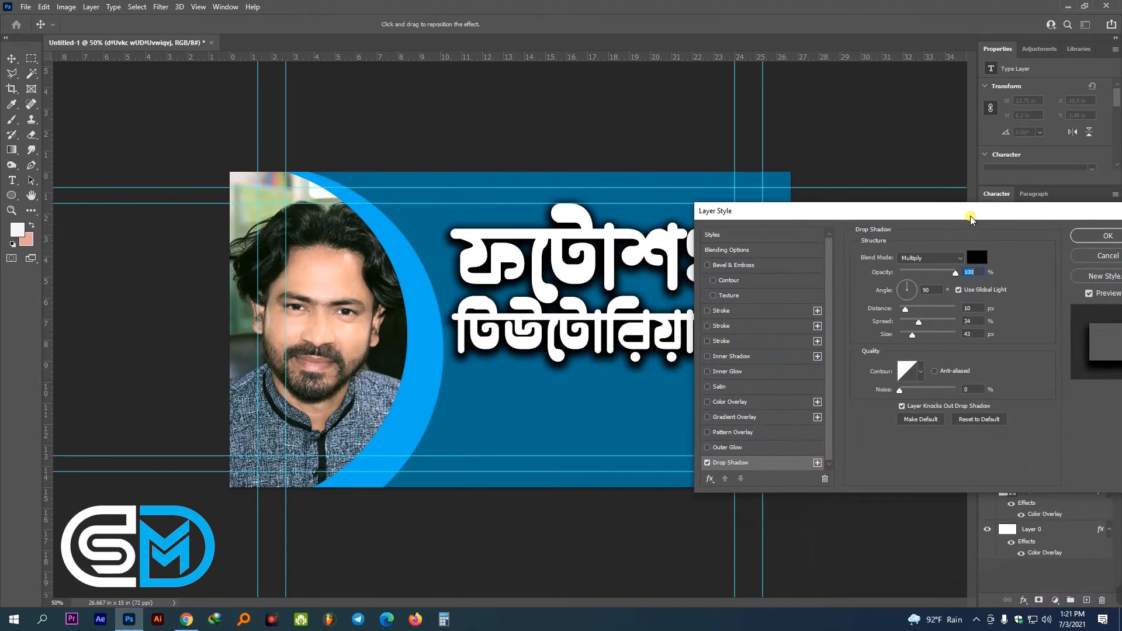
left_click_drag(912, 334, 914, 322)
left_click(912, 308)
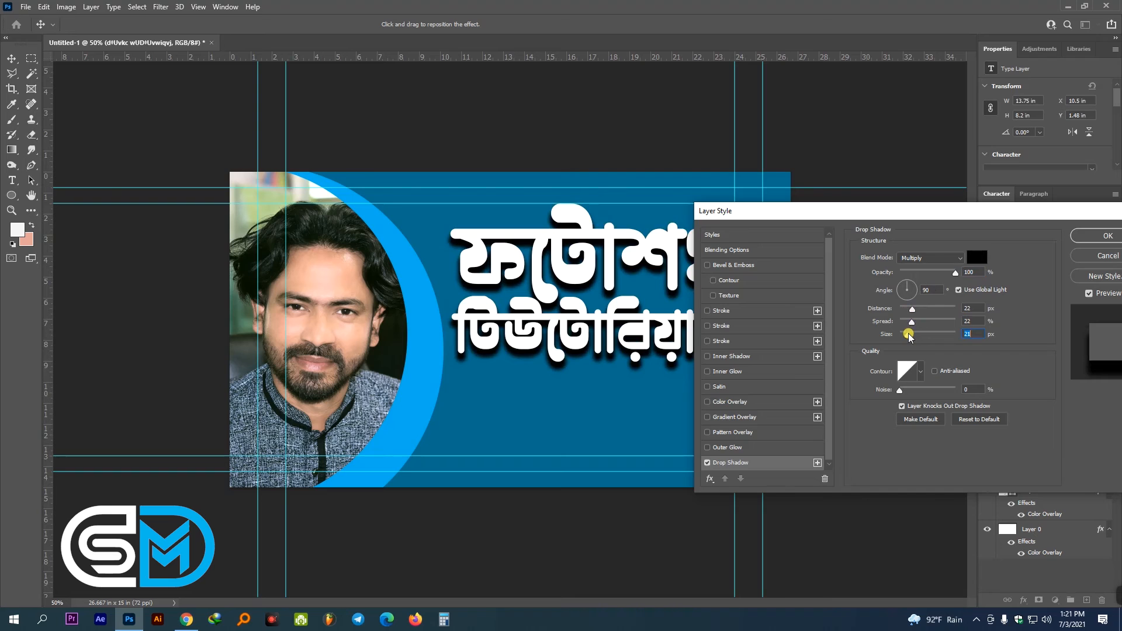
key("Return")
left_click_drag(640, 243, 640, 242)
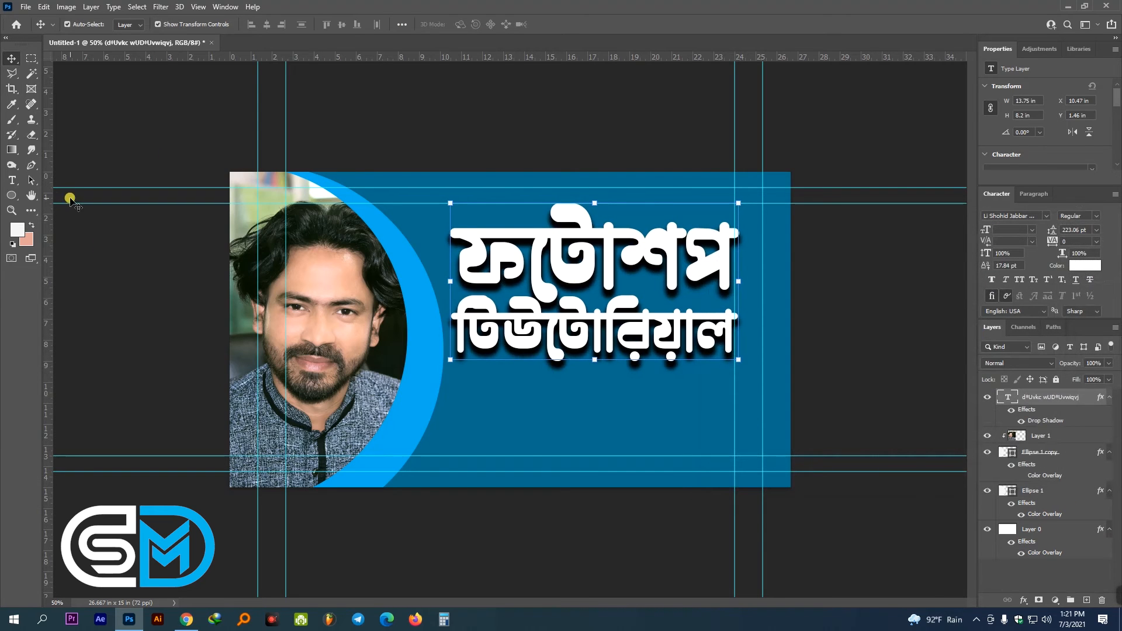
- Add a new placeholder text line below the heading and set its font to SutonnyMJ Bold
left_click(12, 180)
left_click(483, 429)
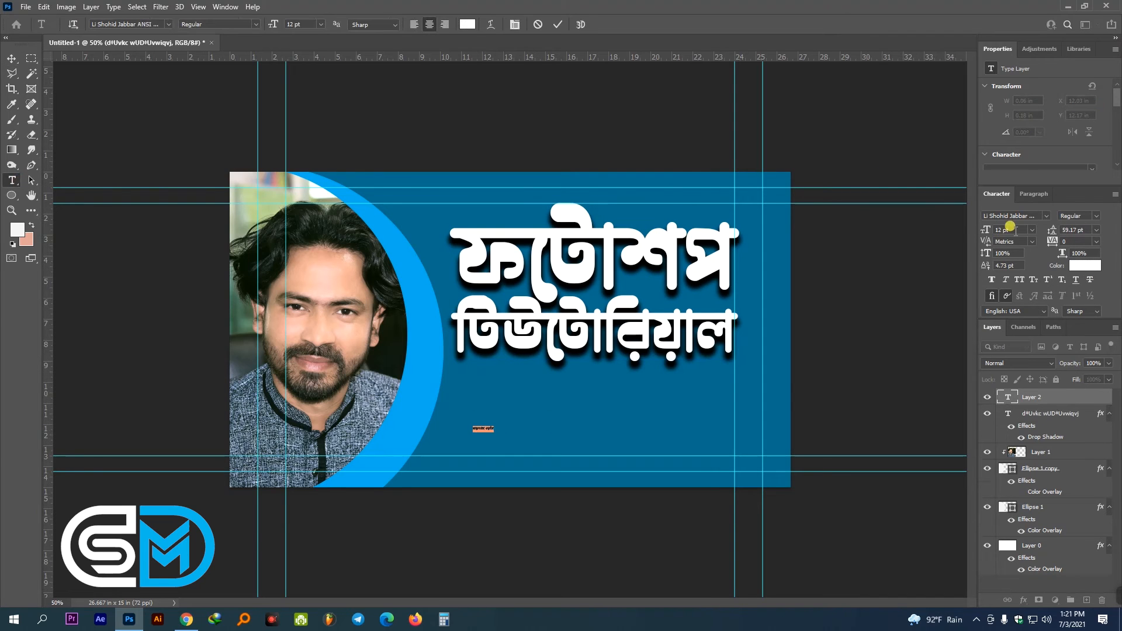
left_click(1011, 215)
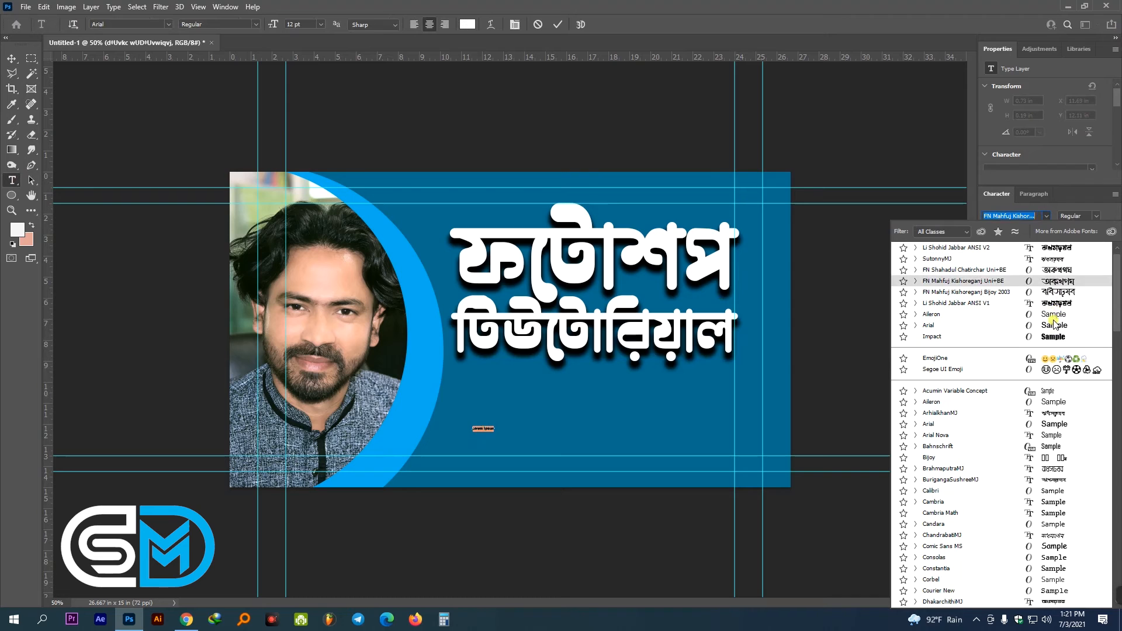
key("Down")
key("Down")
key("Down")
key("Down")
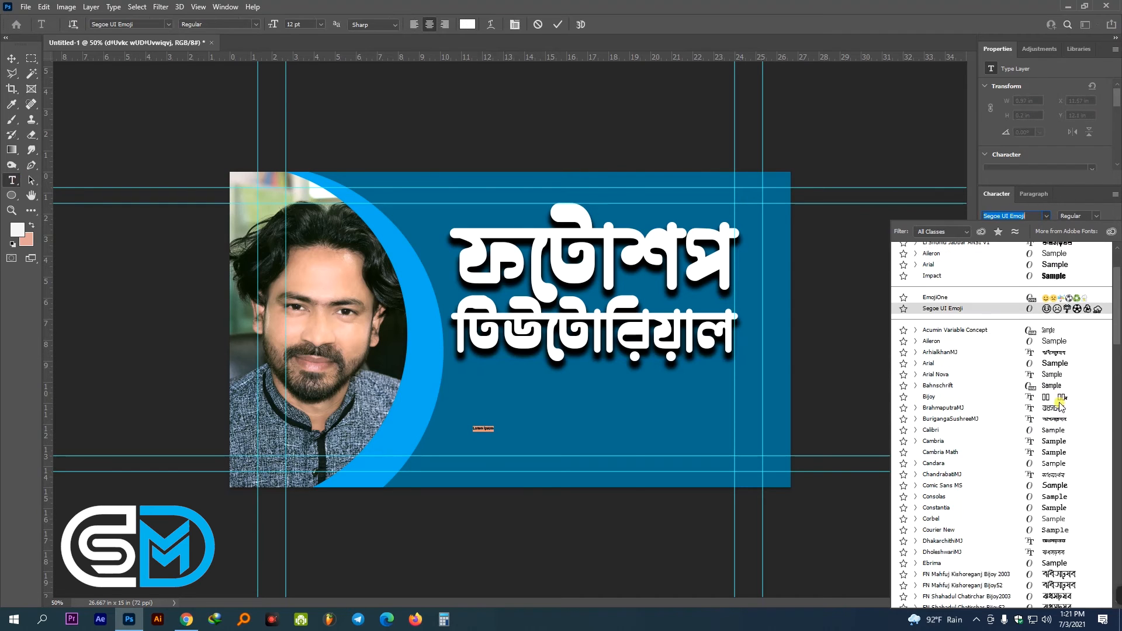
scroll(1061, 402, "down", 3)
scroll(1073, 533, "down", 2)
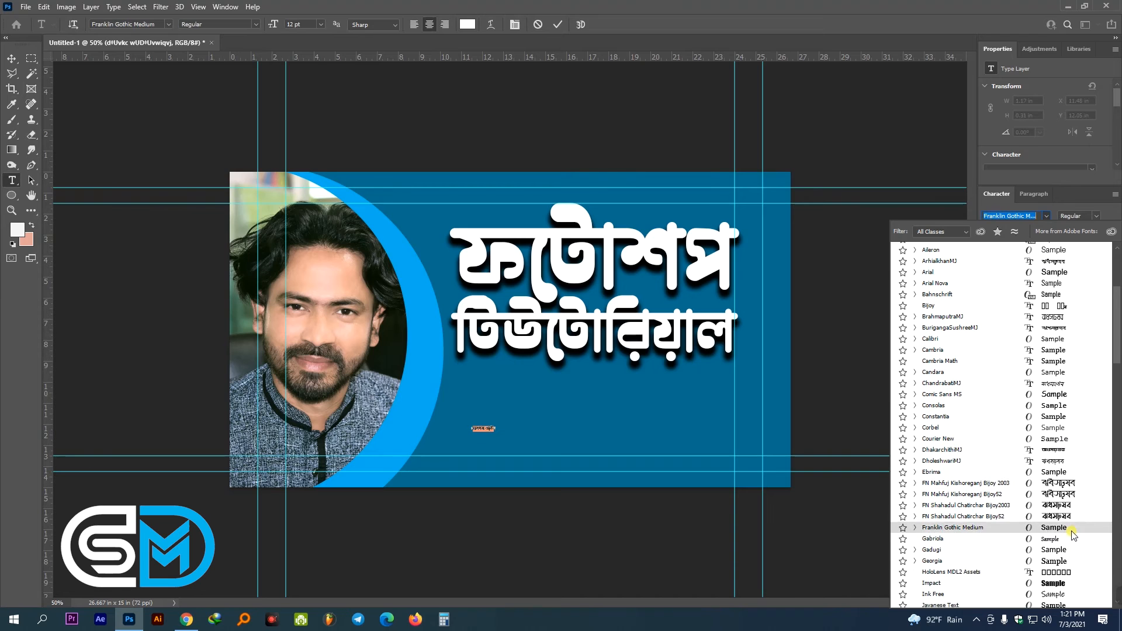
left_click(1000, 217)
type("y")
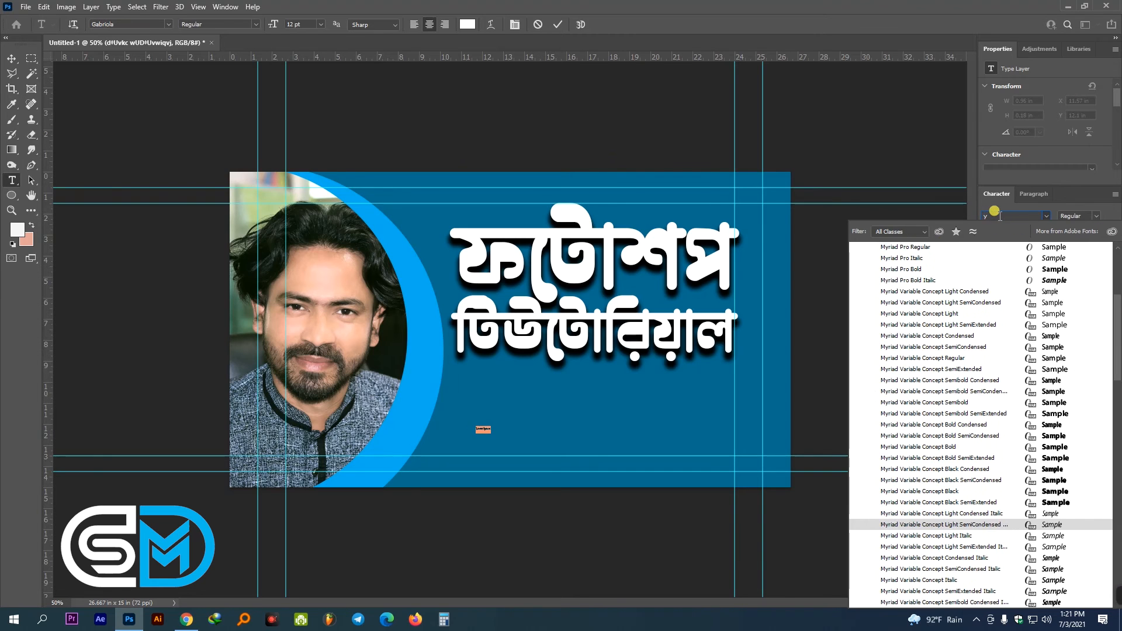
key("BackSpace")
type("sut")
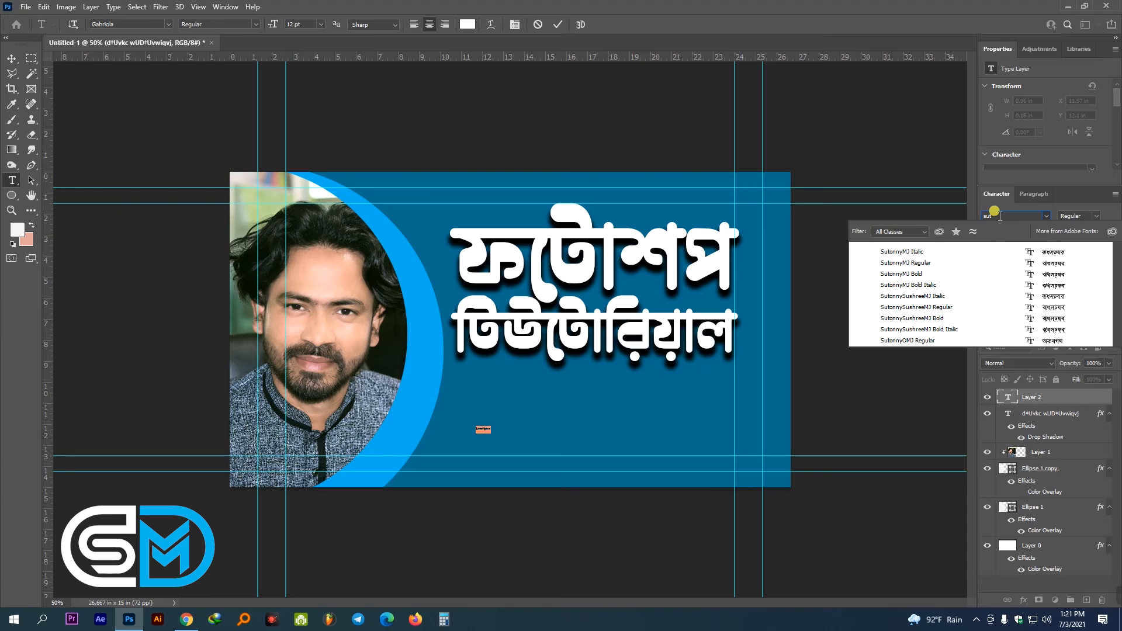
left_click(952, 274)
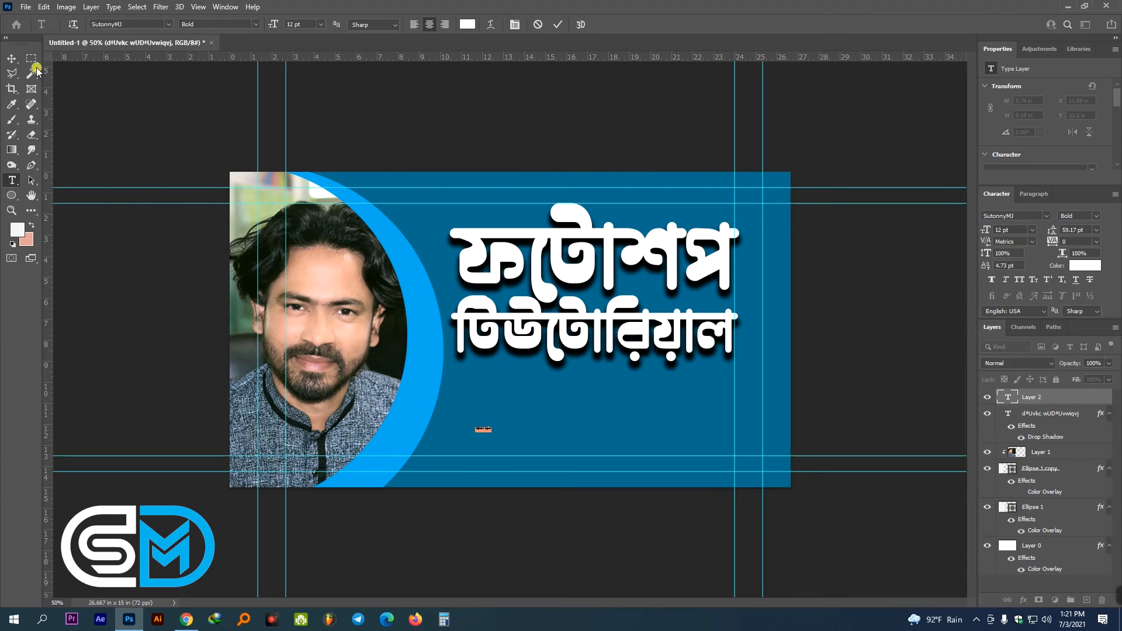
- Enlarge the placeholder text to about 134.28 pt and shift it slightly right beneath the heading
left_click(12, 59)
left_click_drag(492, 421, 650, 368)
key("Return")
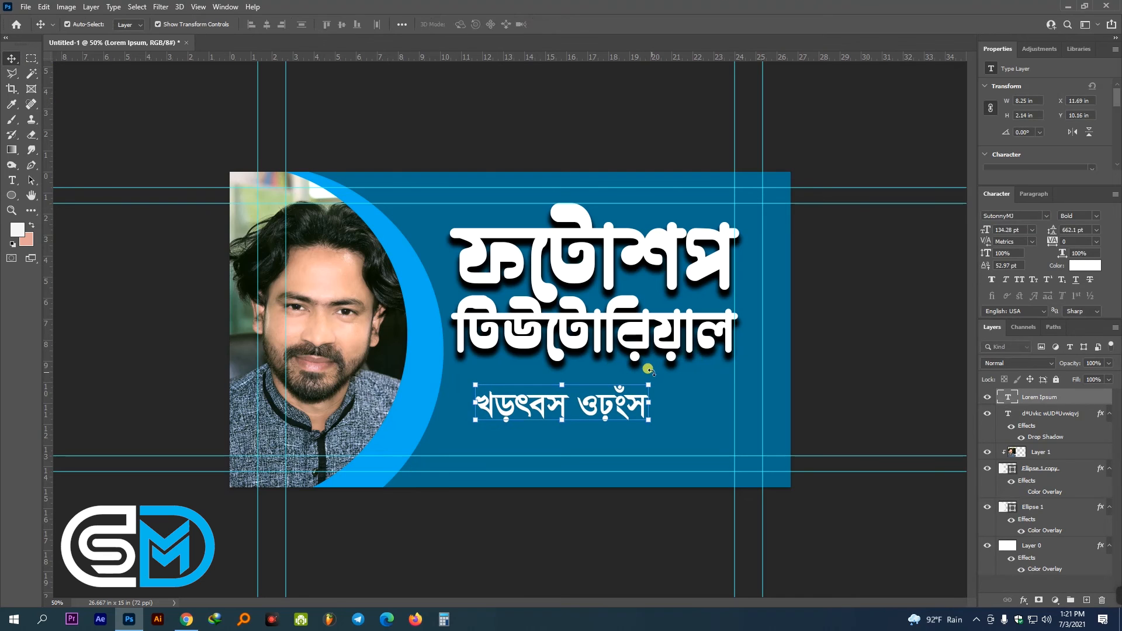
left_click_drag(584, 401, 600, 401)
- Replace the placeholder text below the heading with "ইউটিউব"
key("t")
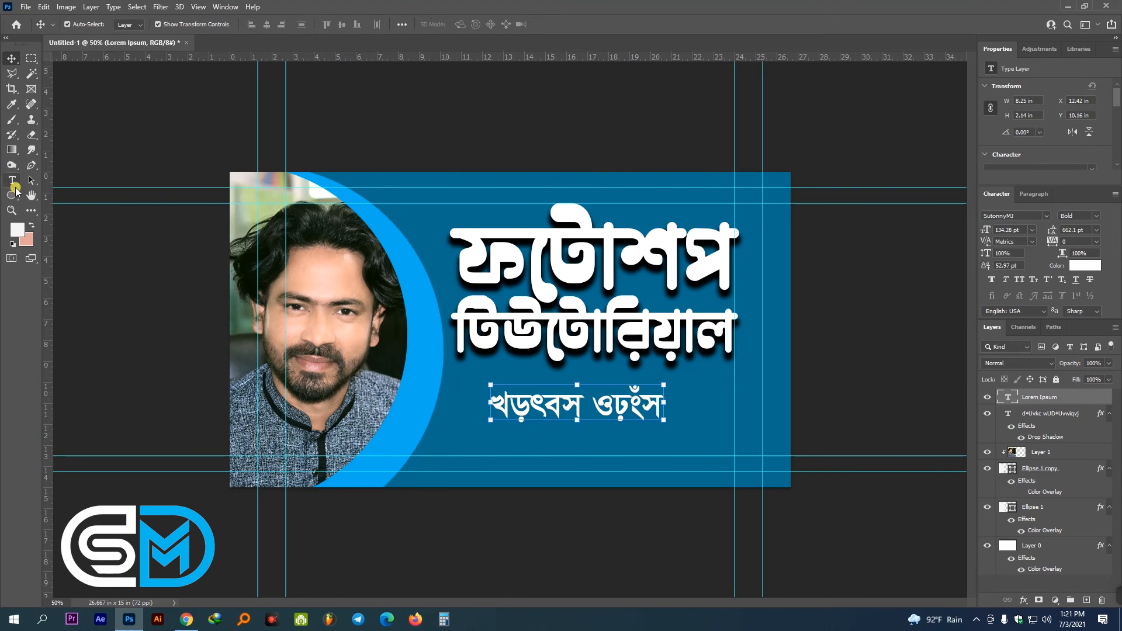
left_click(641, 403)
key("ctrl+a")
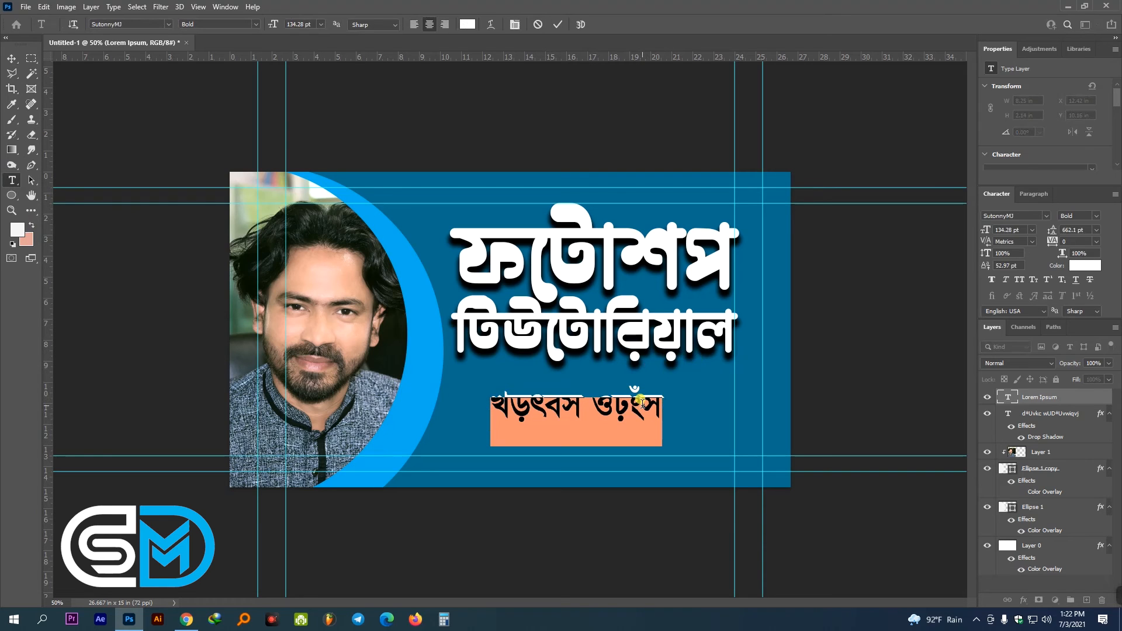
left_click(641, 403)
type("BDwUDe")
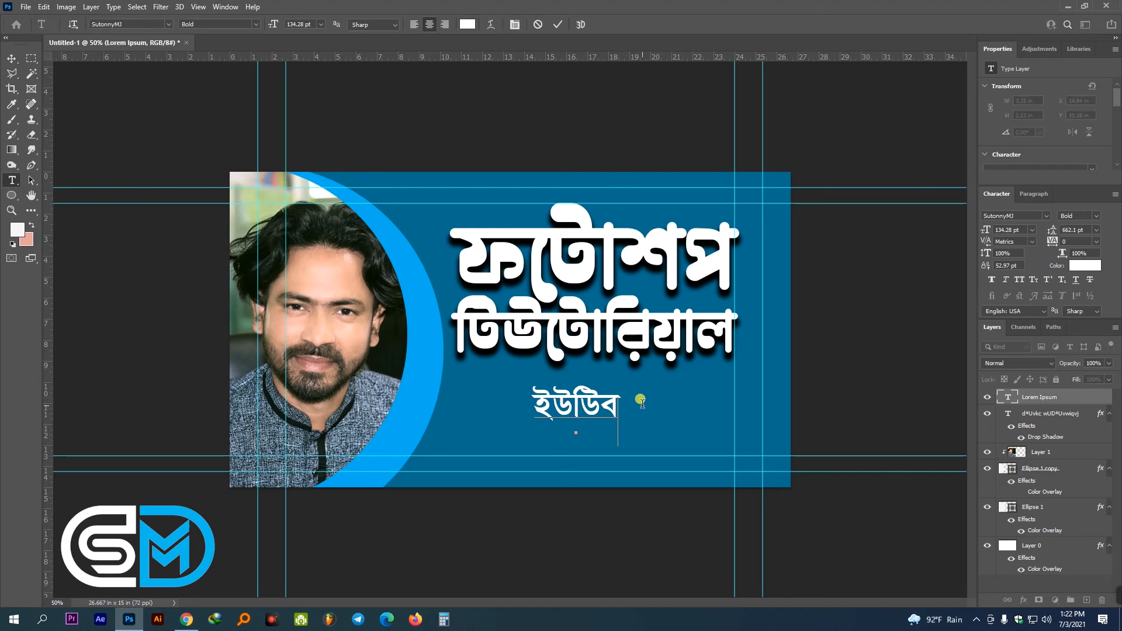
type("U")
key("Right")
key("Right")
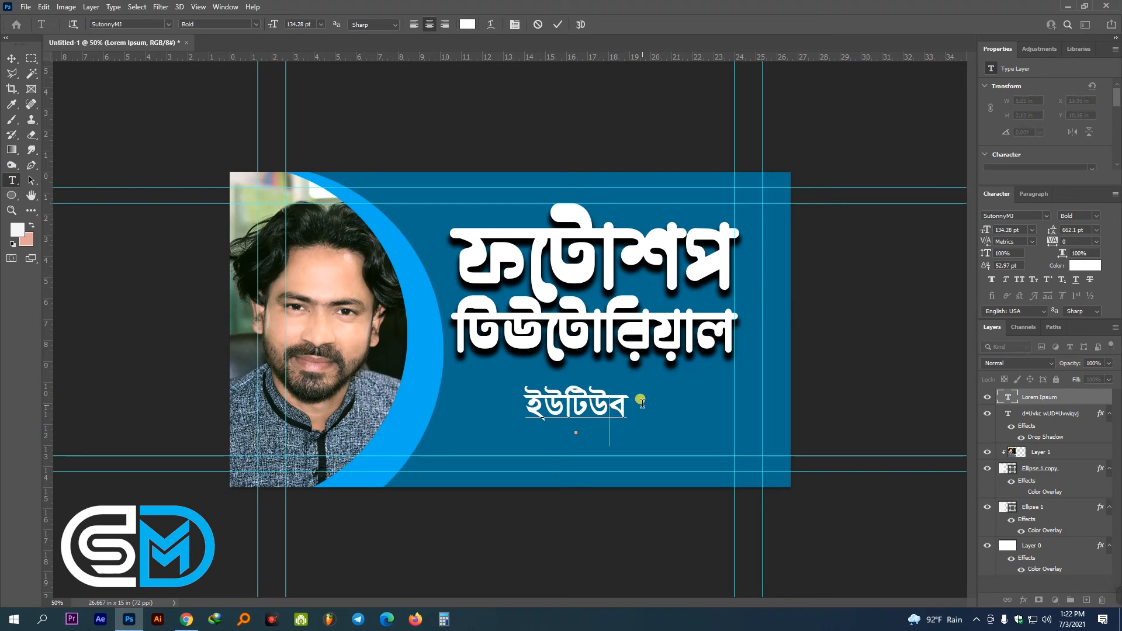
- Extend the subtitle after "ইউটিউব" with the words "থ্যাম্বেনেইল ডিাজইন"
type("খ")
key("BackSpace")
type("থ্যাম")
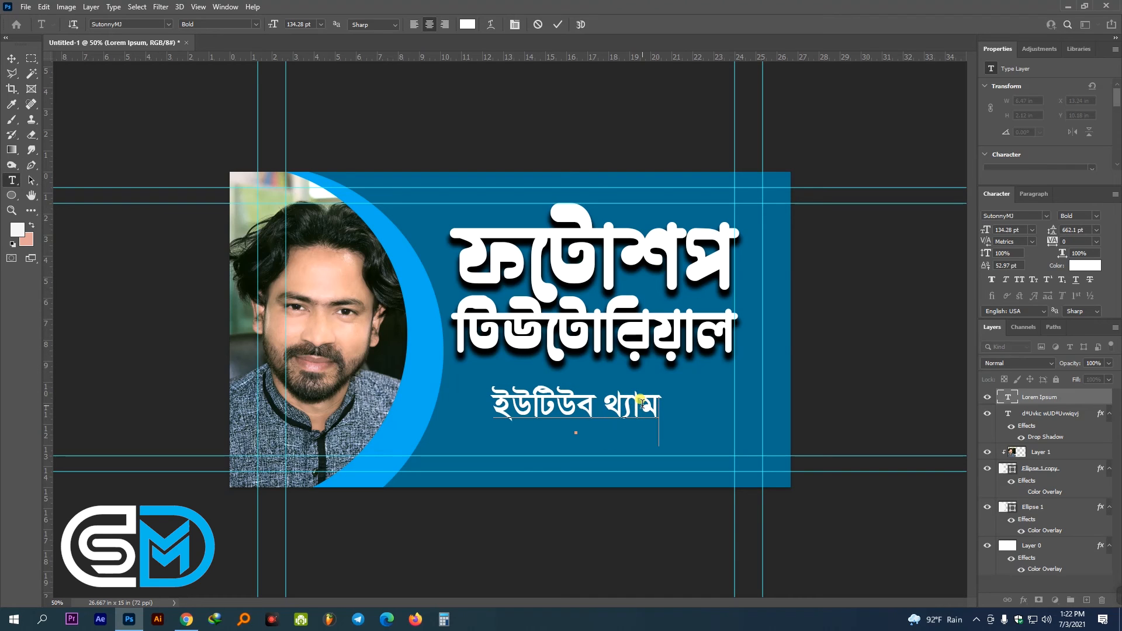
type("্ব")
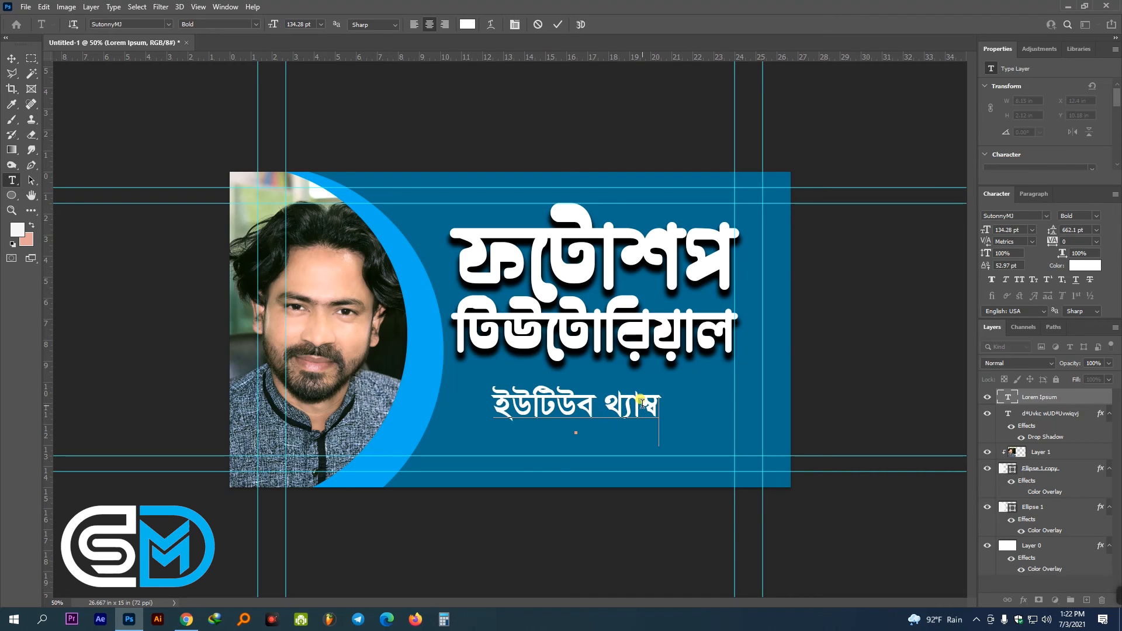
type("ে")
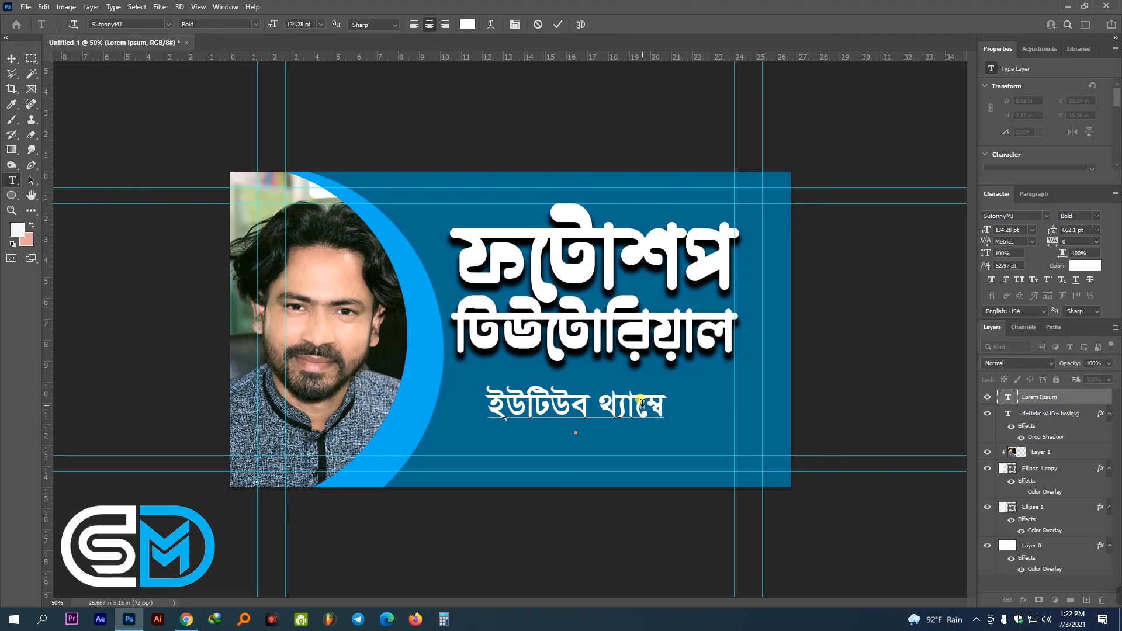
type("নেই")
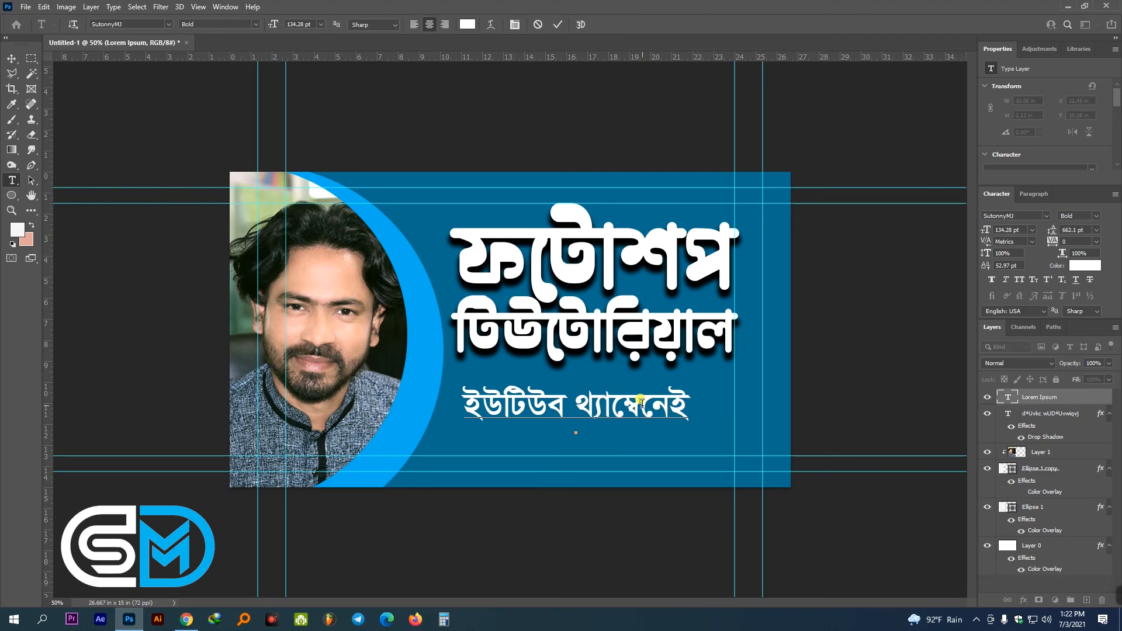
type("ল")
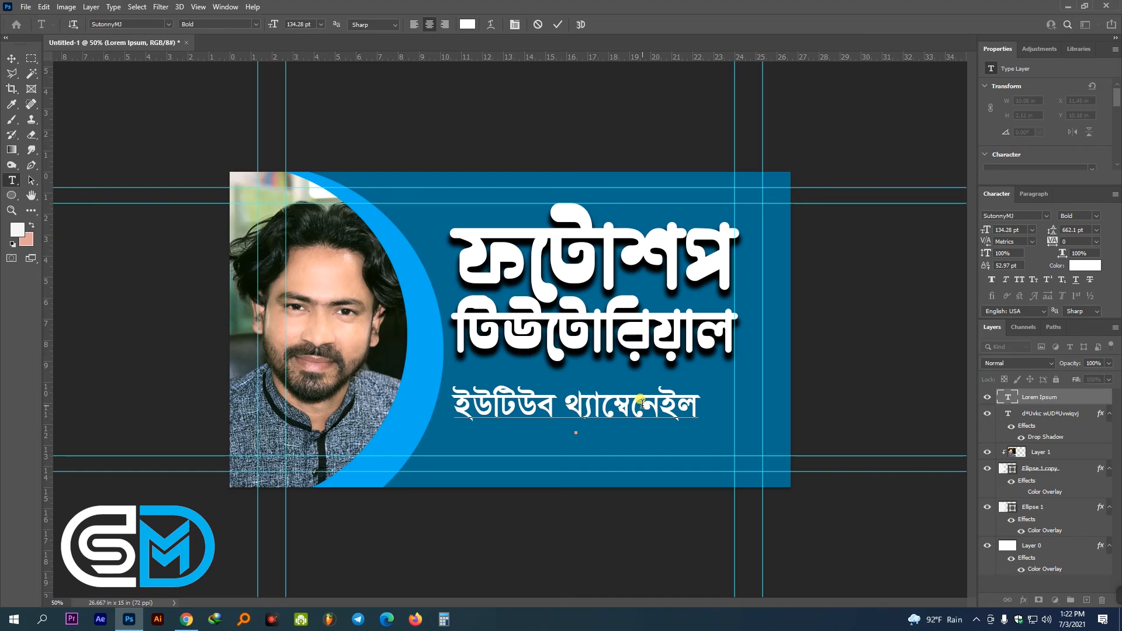
type(" ডিজইন")
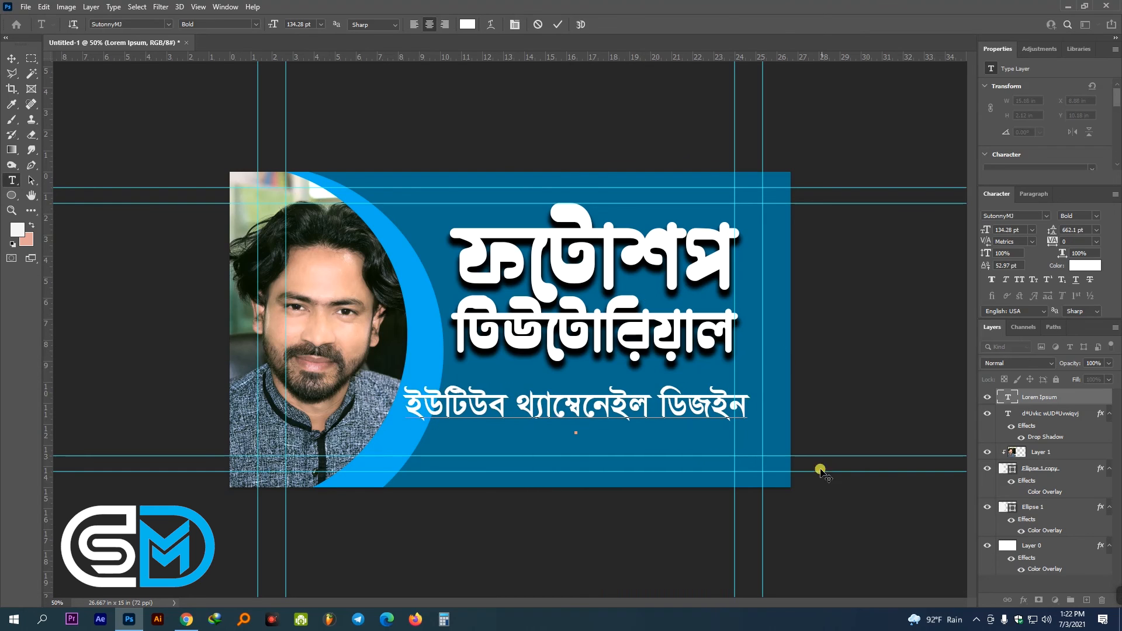
type("া")
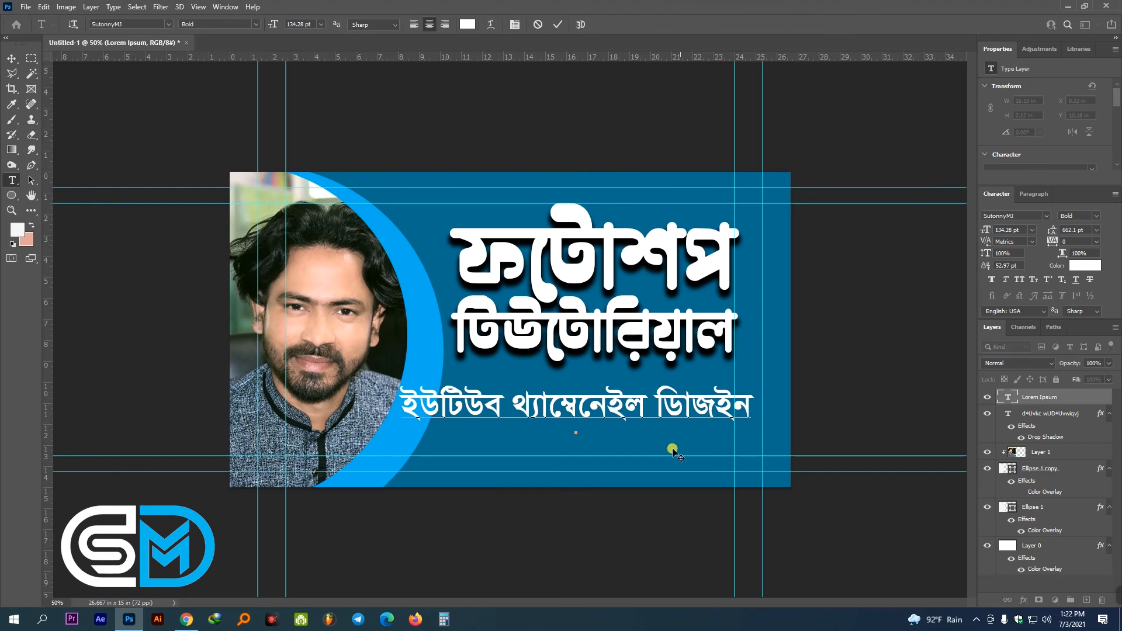
- Scale the subtitle down to about 107.18 pt so it spans roughly the same width as the heading
left_click(11, 60)
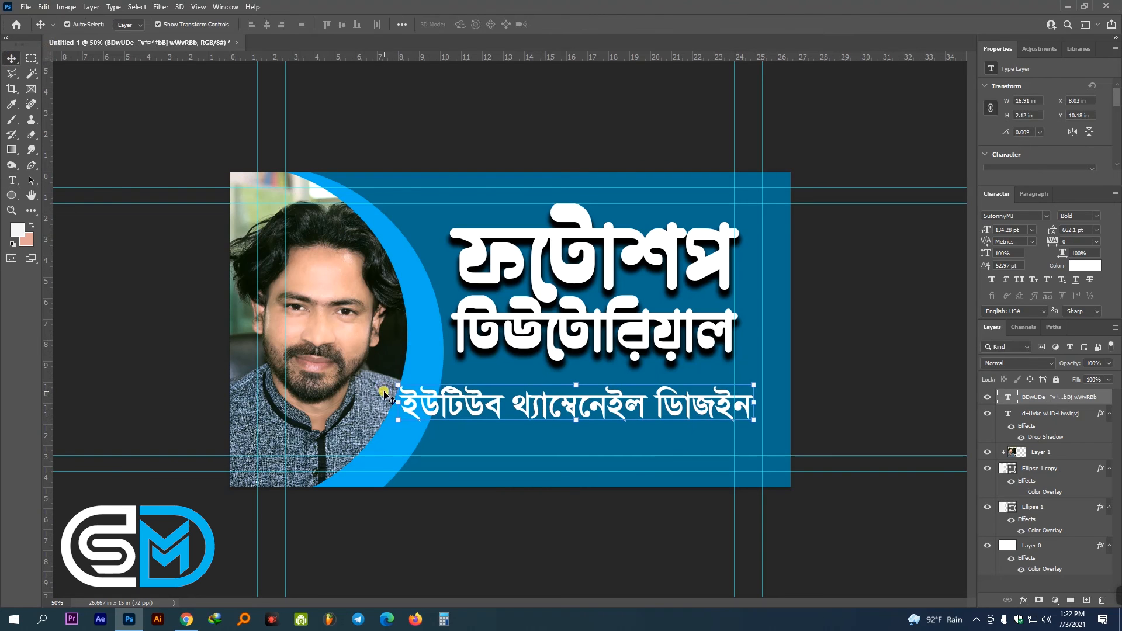
left_click_drag(395, 402, 450, 403)
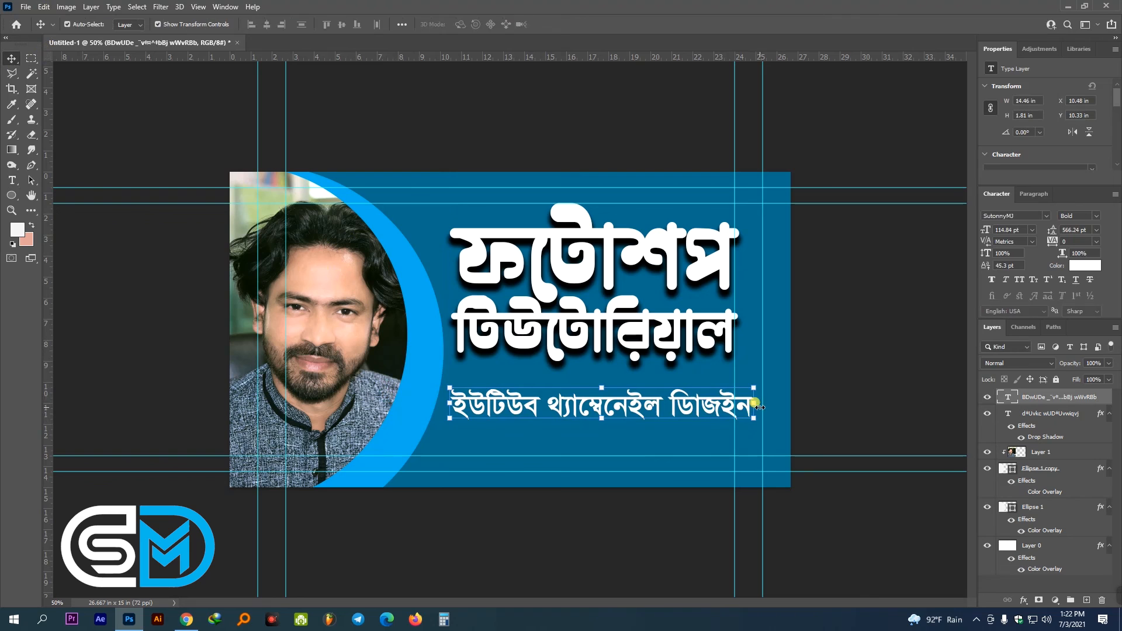
mouse_move(744, 407)
left_mouse_down()
mouse_move(754, 405)
mouse_move(734, 404)
left_mouse_up()
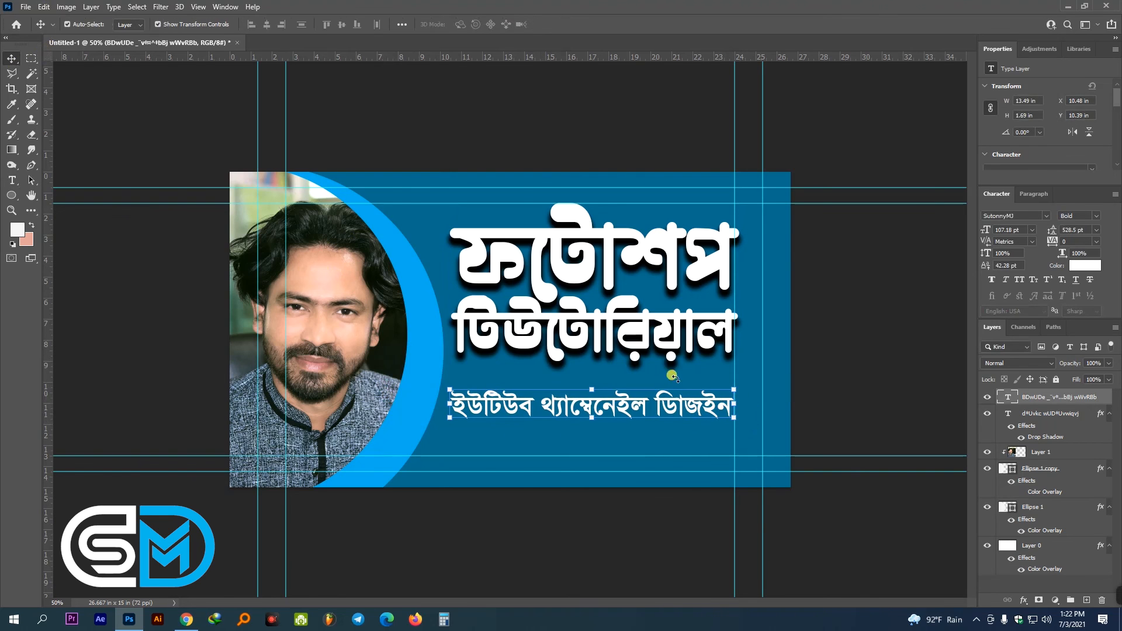
- Center the subtitle and heading horizontally on each other and move both slightly down
left_click(639, 327, "shift")
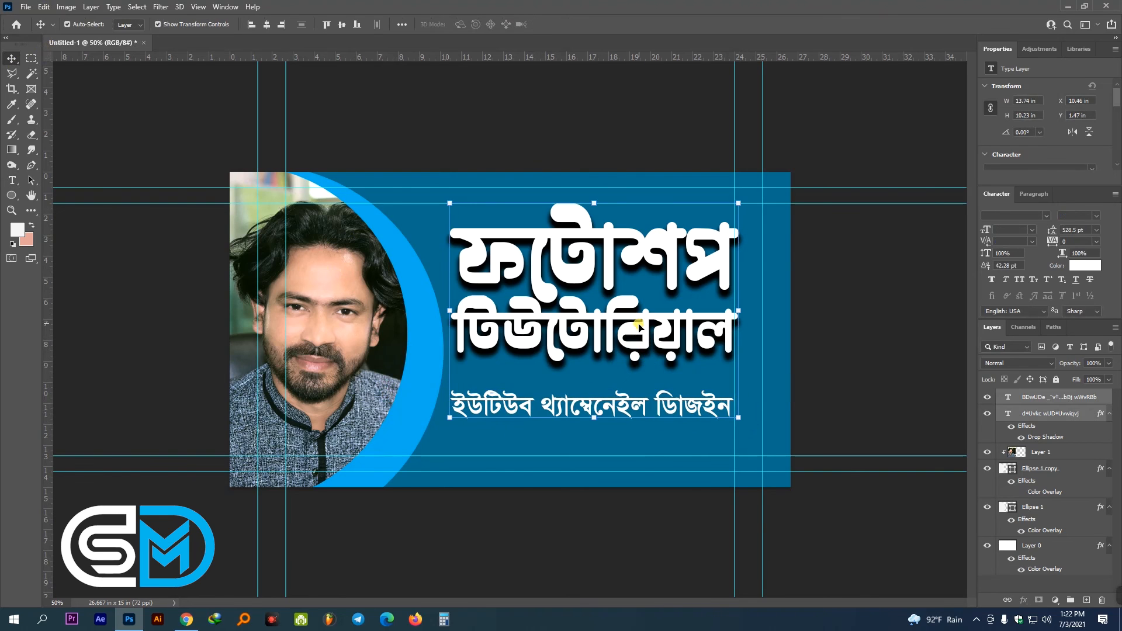
left_click(264, 26)
left_click_drag(642, 278, 643, 280)
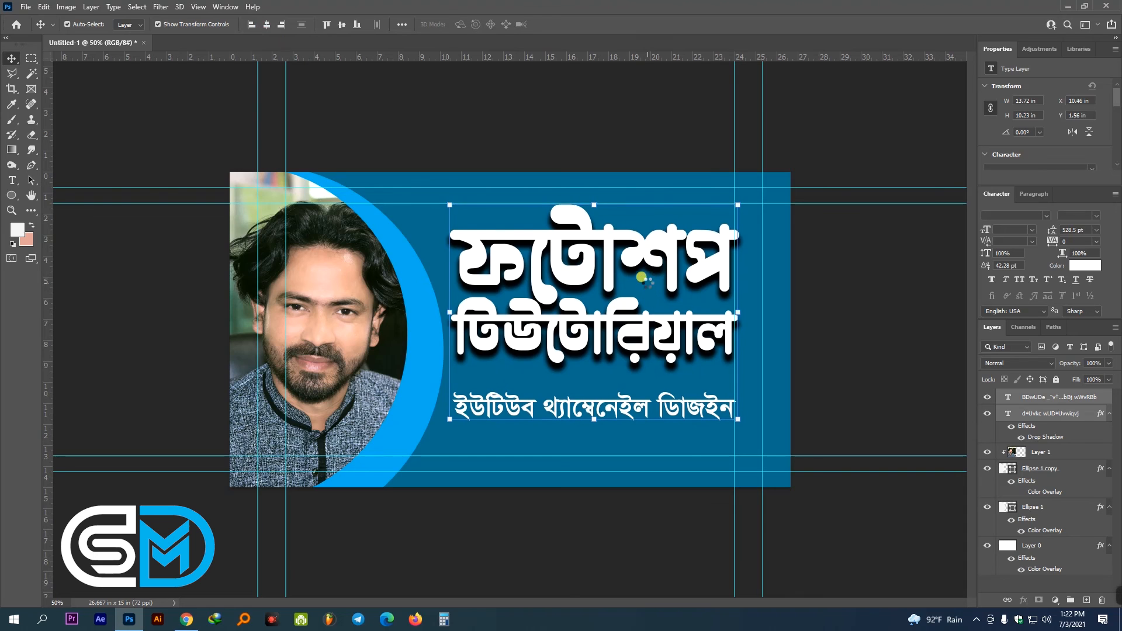
- Open the subtitle's text color and pick a bright yellow, #ebff0a
left_click(1052, 397)
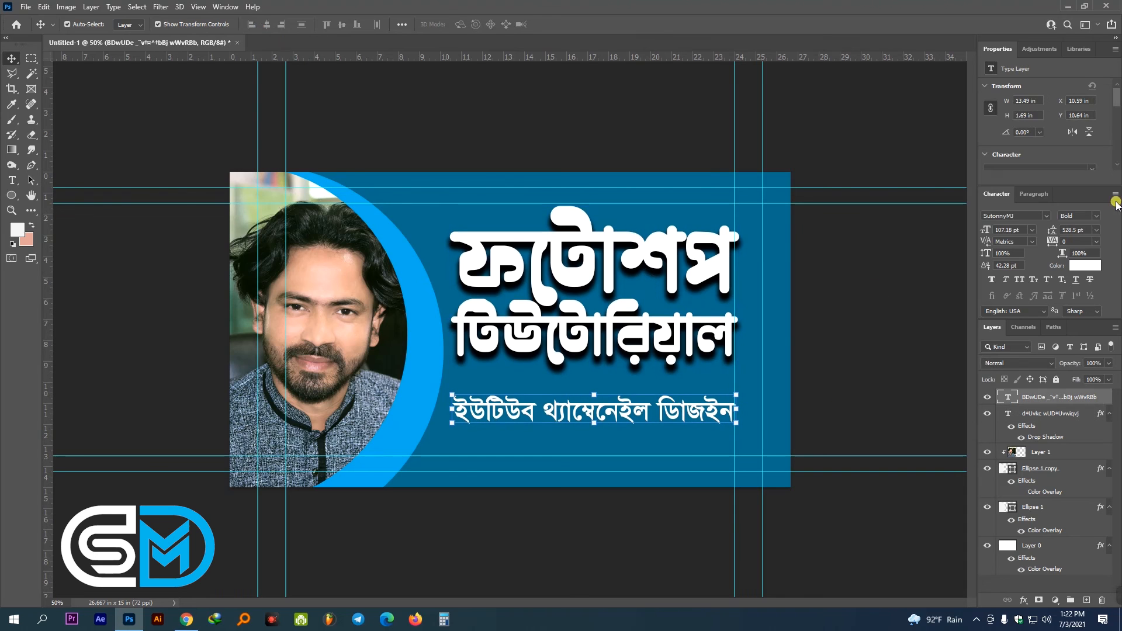
left_click(1087, 265)
left_click(975, 454)
left_click_drag(917, 421, 957, 366)
left_click_drag(975, 487, 976, 501)
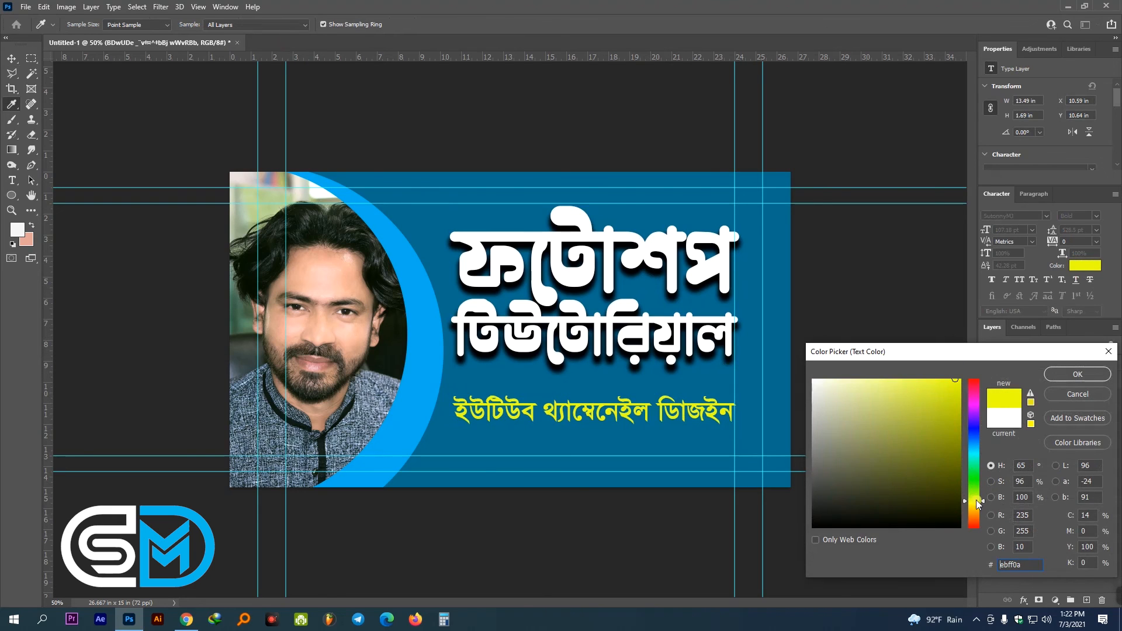
- Set the subtitle's text color to the CMYK golden yellow C 0, M 20, Y 100, K 0 and apply it
left_click(1088, 515)
type("0")
key("Tab")
type("100")
key("BackSpace")
key("BackSpace")
key("BackSpace")
type("25")
key("Tab")
type("100")
key("Tab")
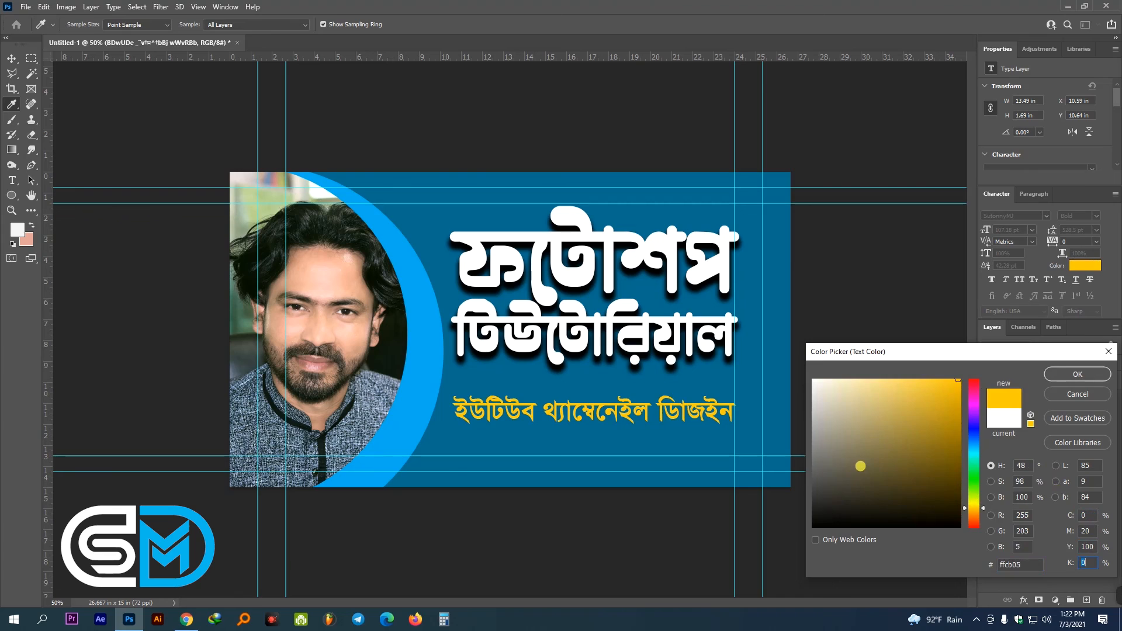
type("0")
key("Return")
- Nudge the yellow subtitle slightly up towards the heading and deselect it
key("Up")
key("Up")
key("Up")
key("Up")
key("Up")
key("Up")
key("Up")
key("Up")
key("Up")
key("Up")
key("Up")
key("Up")
key("Up")
key("Up")
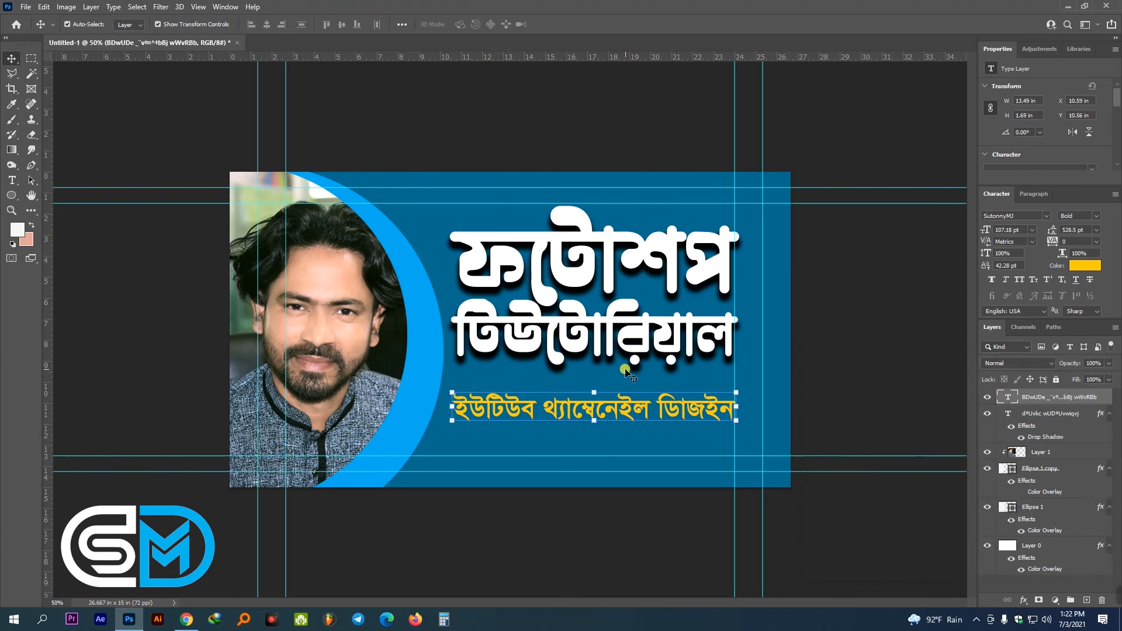
left_click(556, 145)
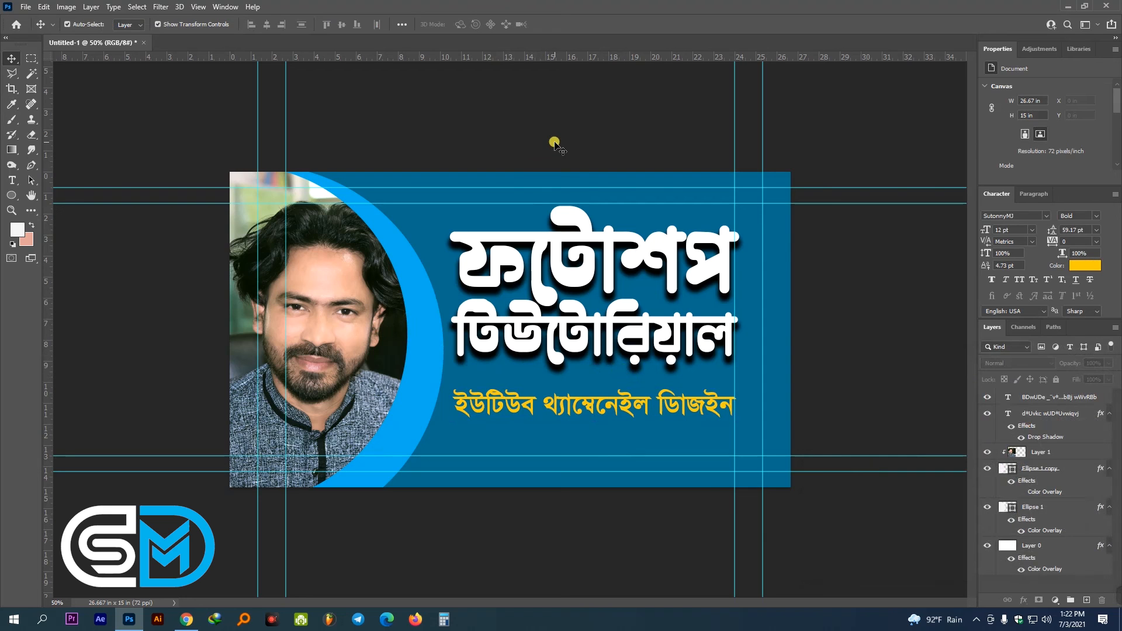
- Examine the finished banner and its exported JPG enlarged with the interface hidden, checking the JPG at 100% and 66.7%
key("ctrl+plus")
key("Tab")
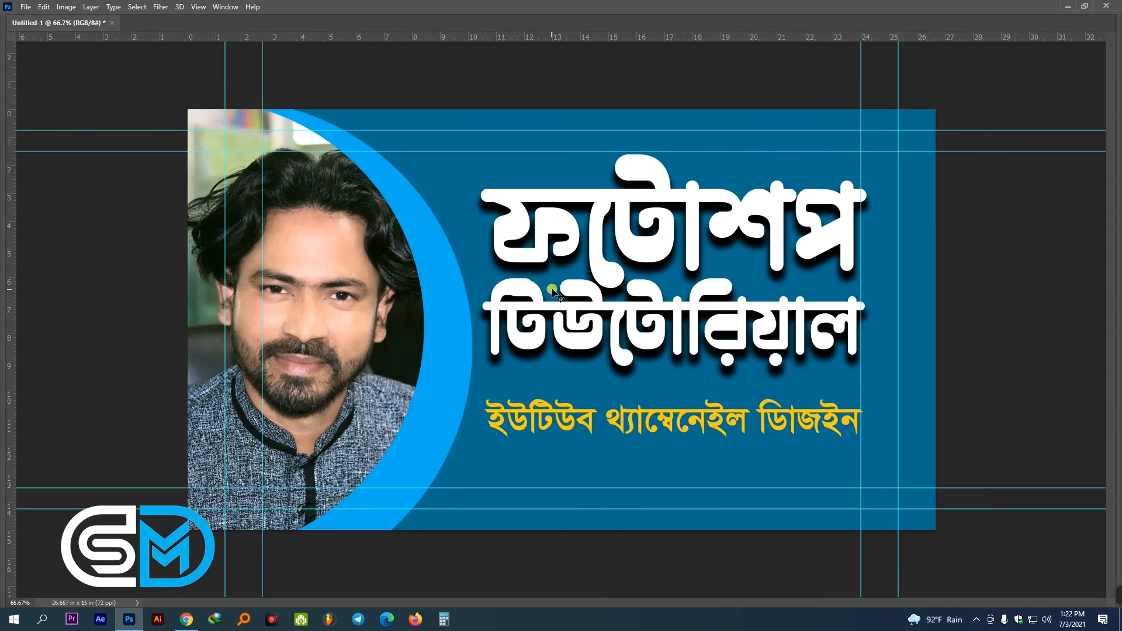
key("Tab")
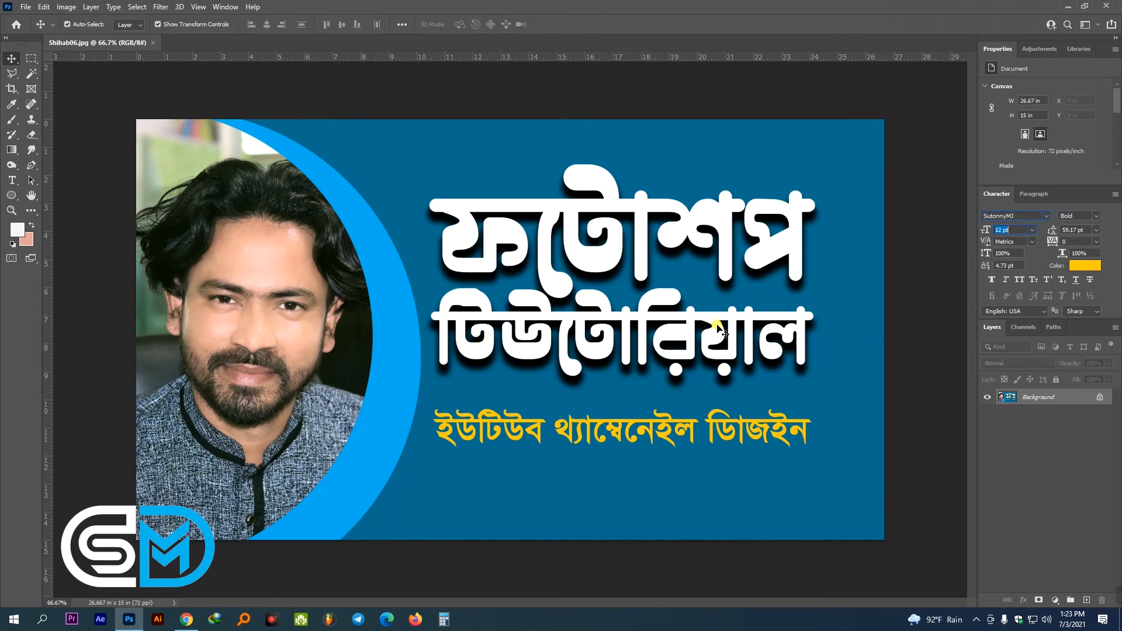
key("ctrl+plus")
key("Tab")
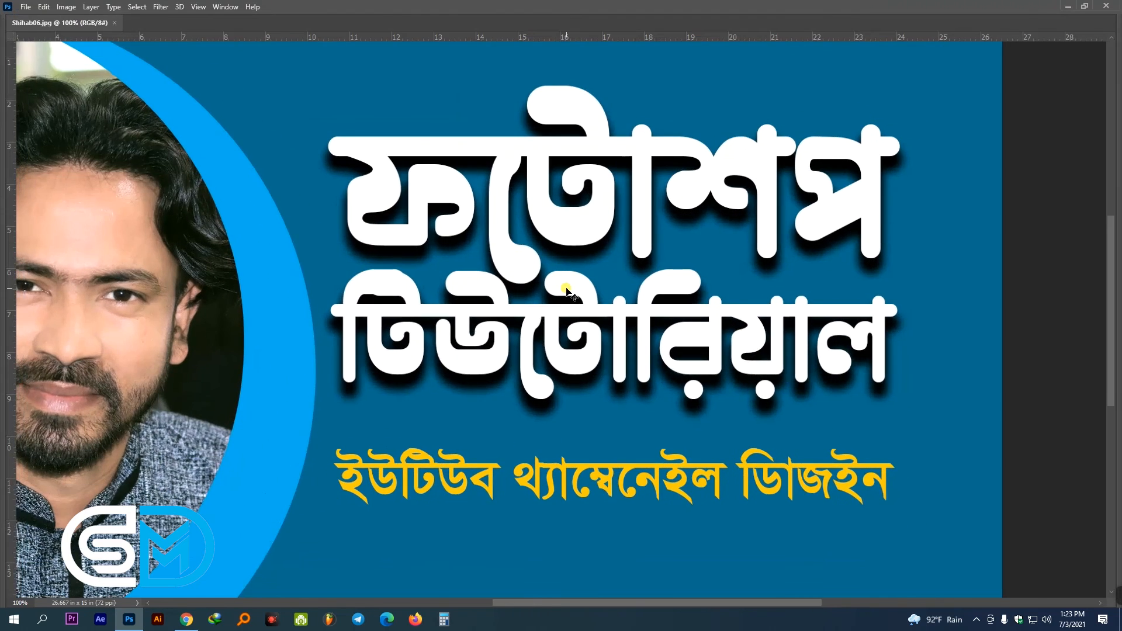
key("ctrl+minus")
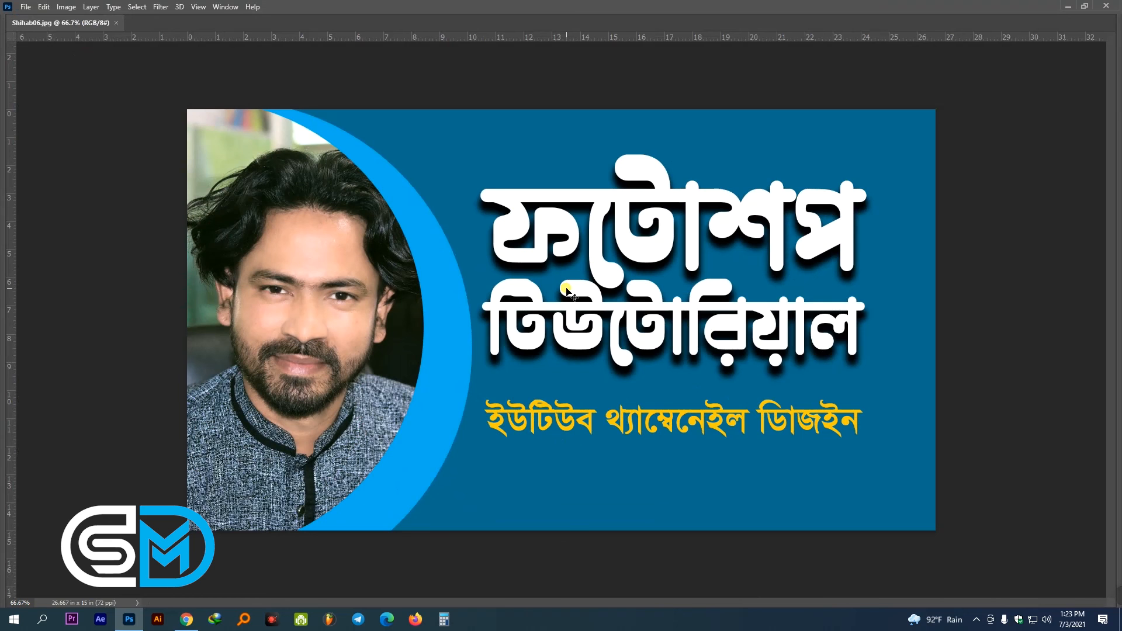
- Close the exported JPG and quit Photoshop
key("ctrl+w")
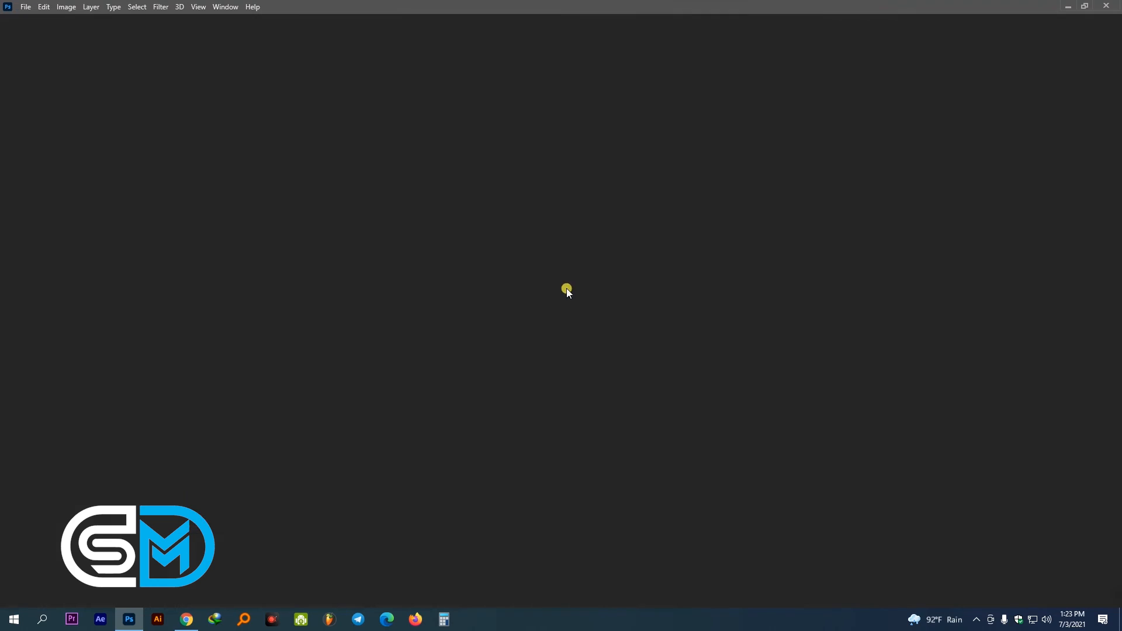
key("ctrl+q")
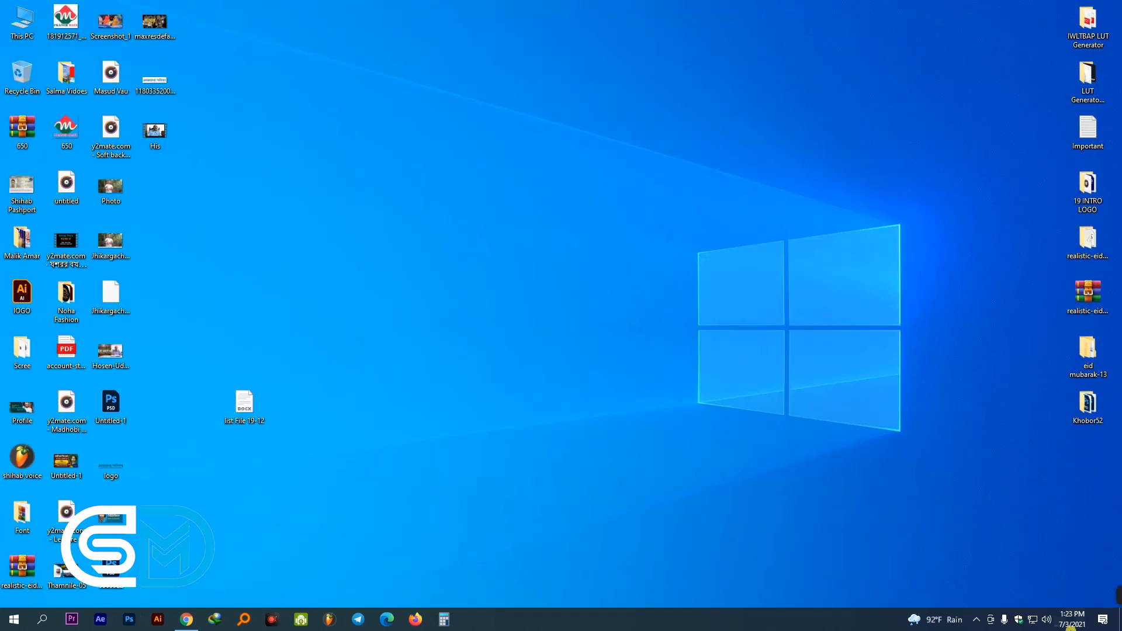